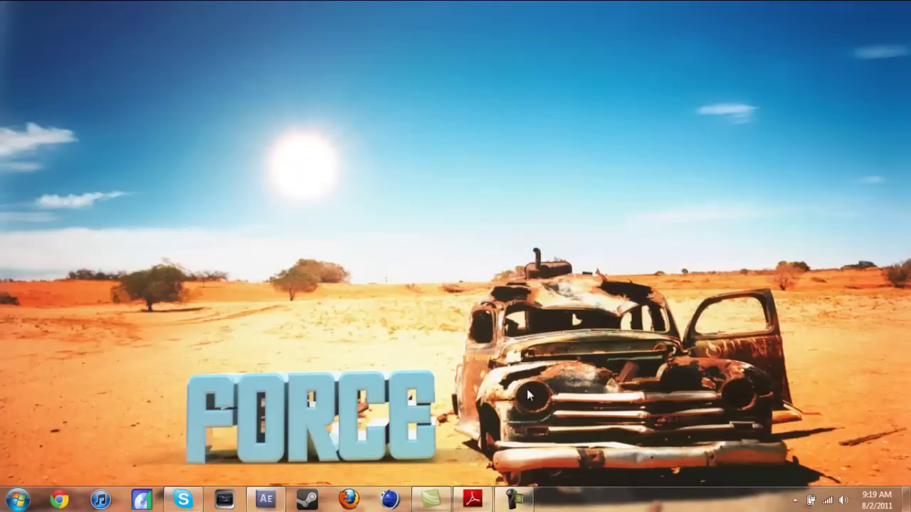
- Restore the After Effects window from the taskbar to show the empty untitled project
left_click(266, 499)
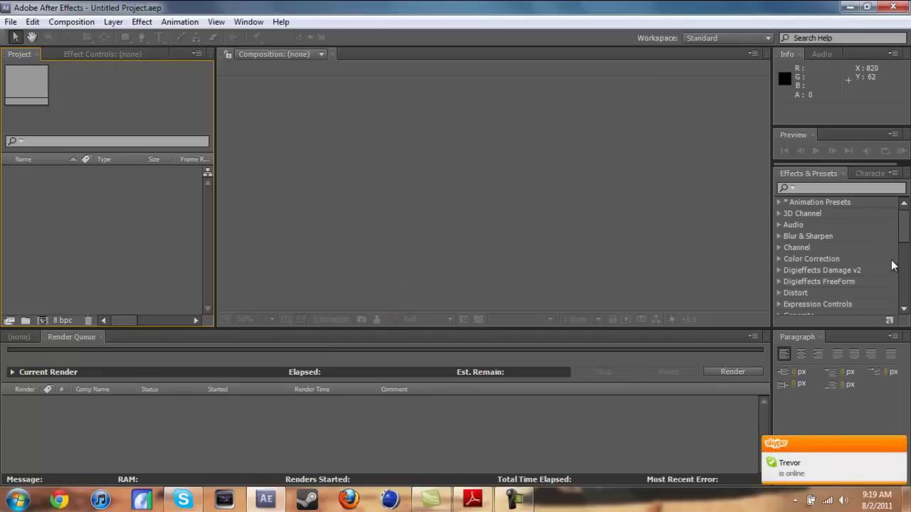
left_click(142, 22)
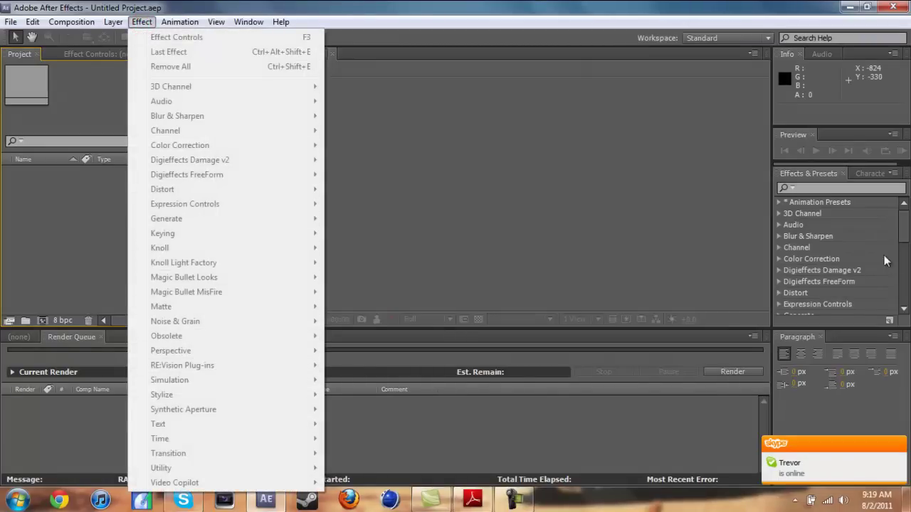
left_click(902, 222)
left_click_drag(902, 222, 907, 271)
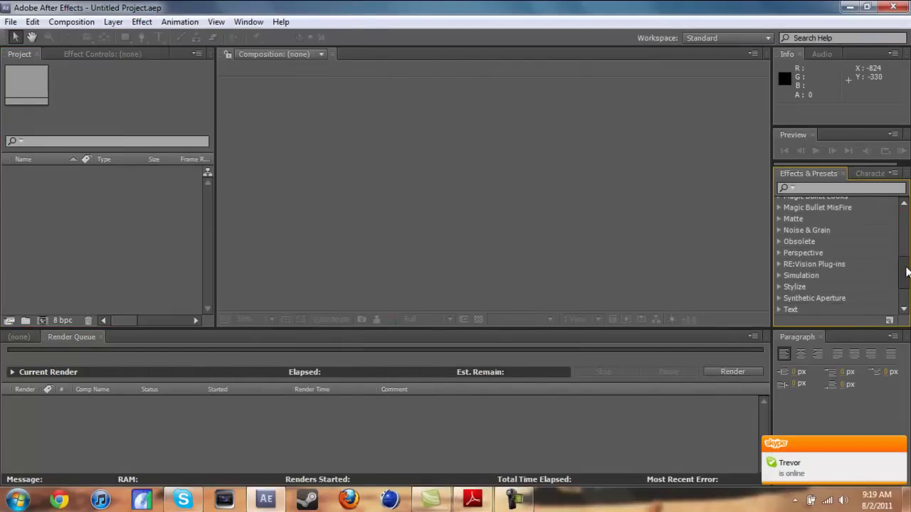
left_click(779, 265)
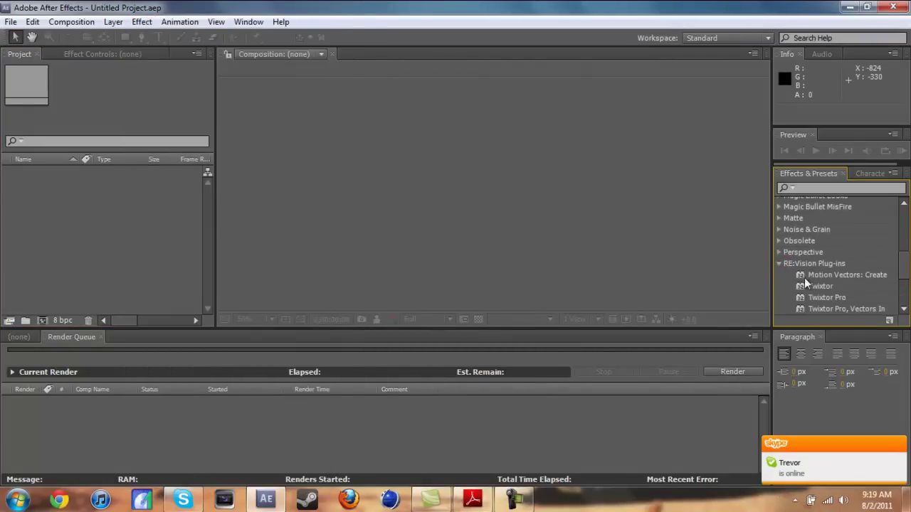
left_click(825, 299)
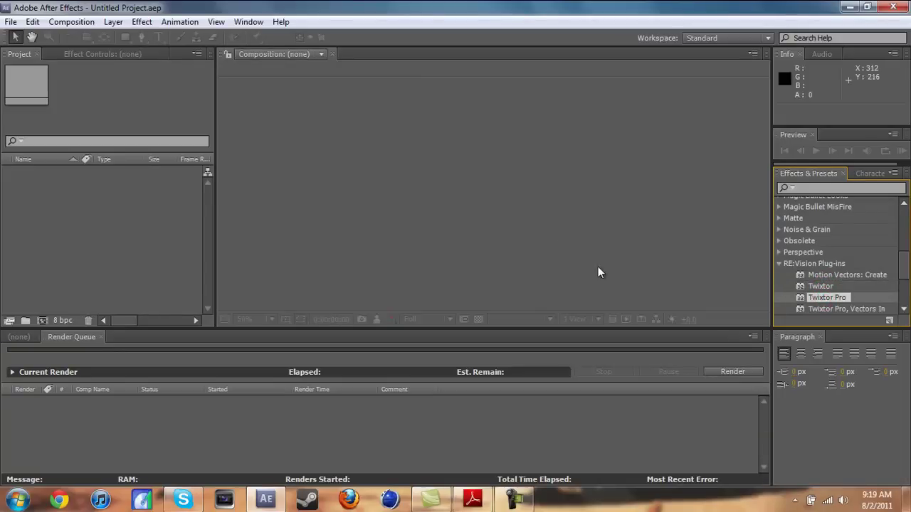
left_click(779, 264)
scroll(857, 277, "up", 5)
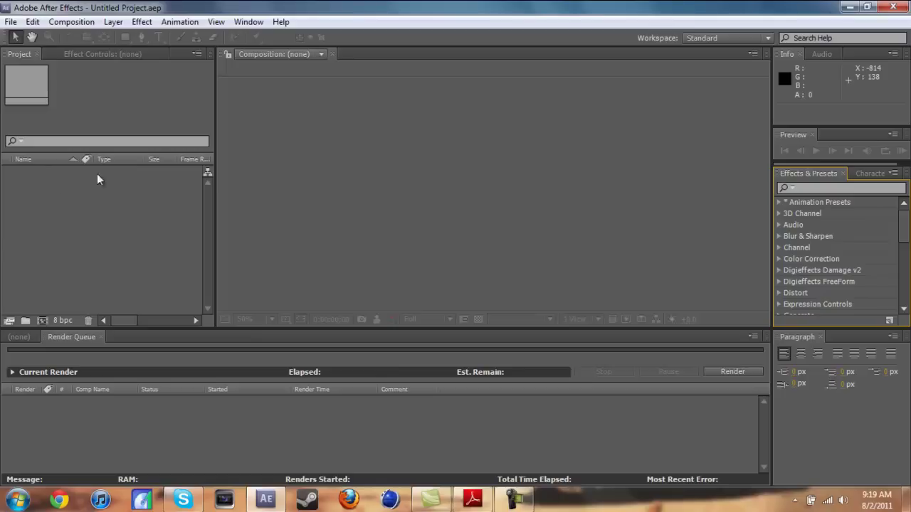
left_click(10, 21)
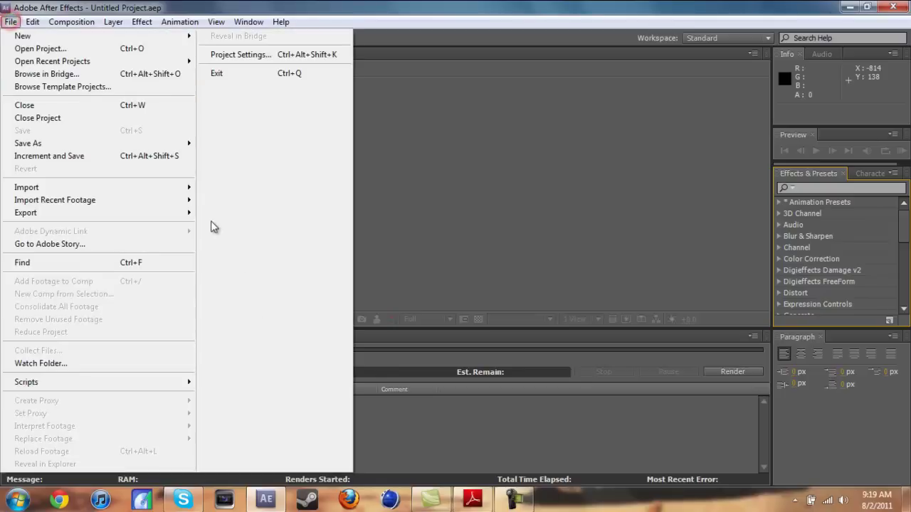
- Start a File > Import > File and browse to the SP 3 folder inside Saint Preaches Episodes
mouse_move(178, 189)
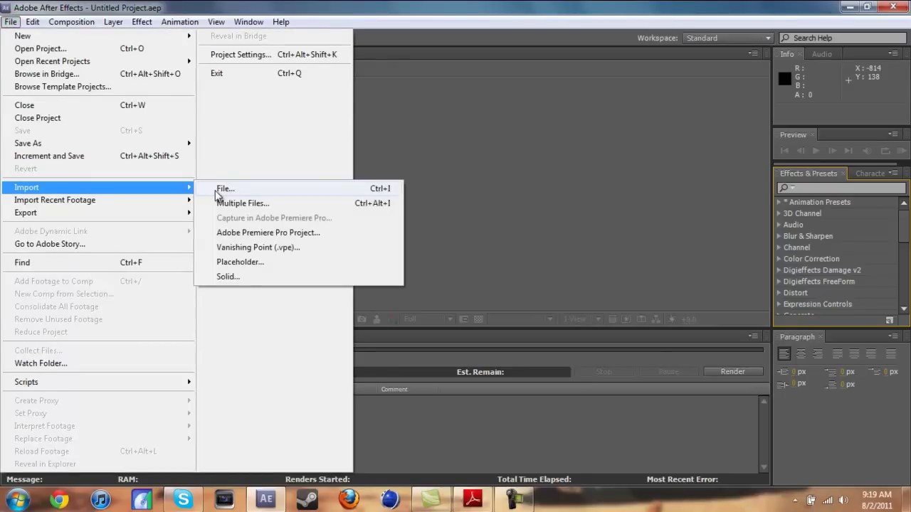
left_click(217, 189)
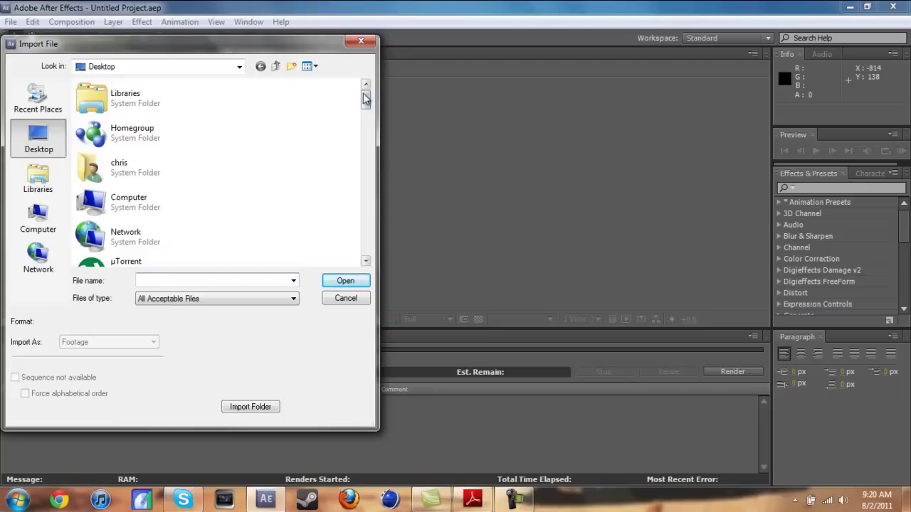
left_click_drag(366, 99, 358, 203)
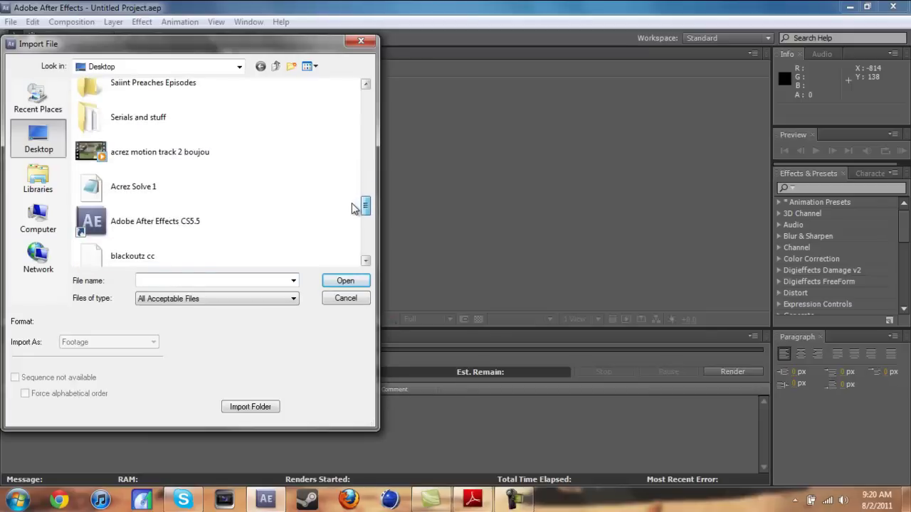
double_click(187, 97)
double_click(111, 107)
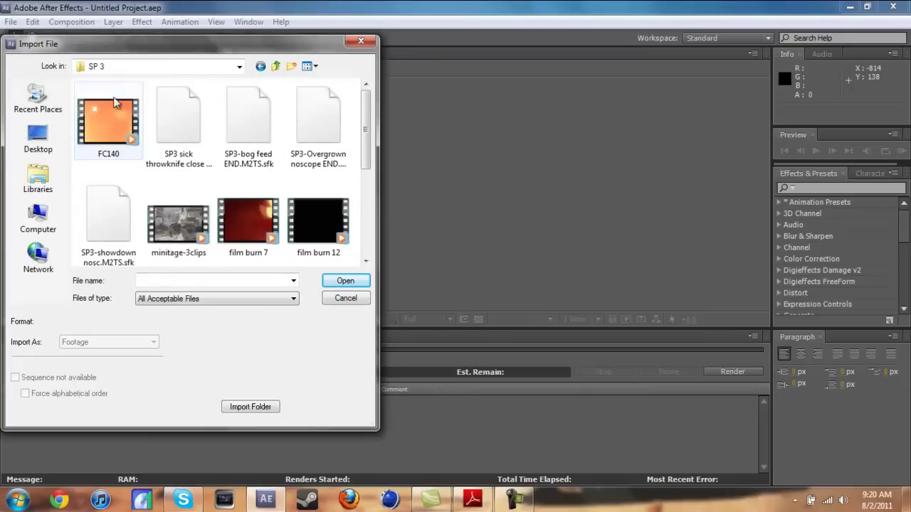
left_click(239, 68)
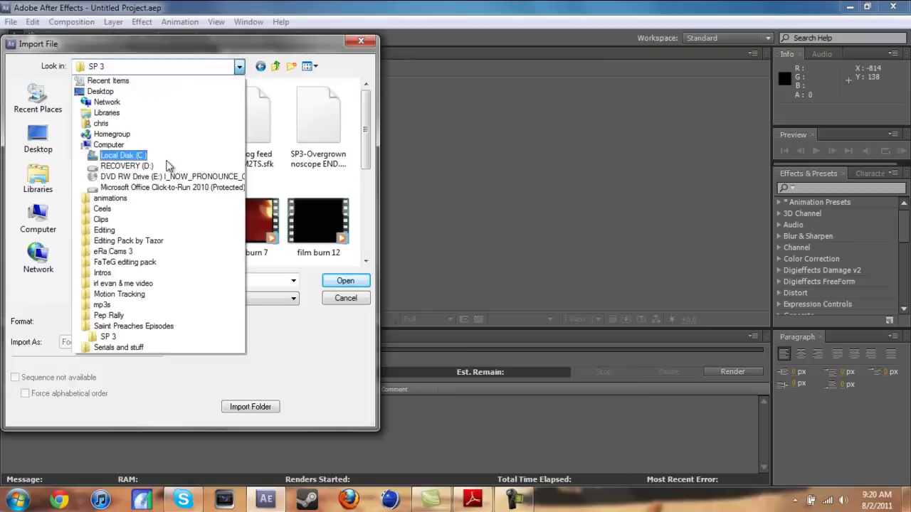
left_click(122, 326)
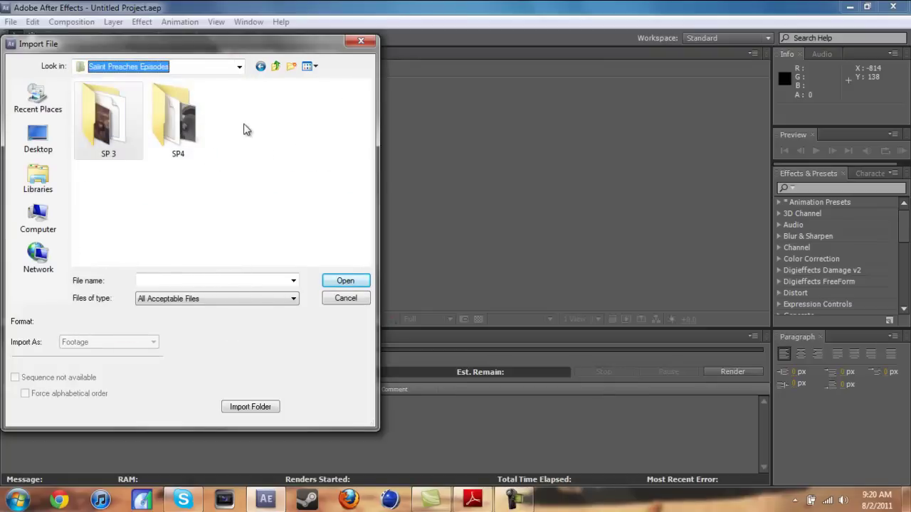
double_click(124, 119)
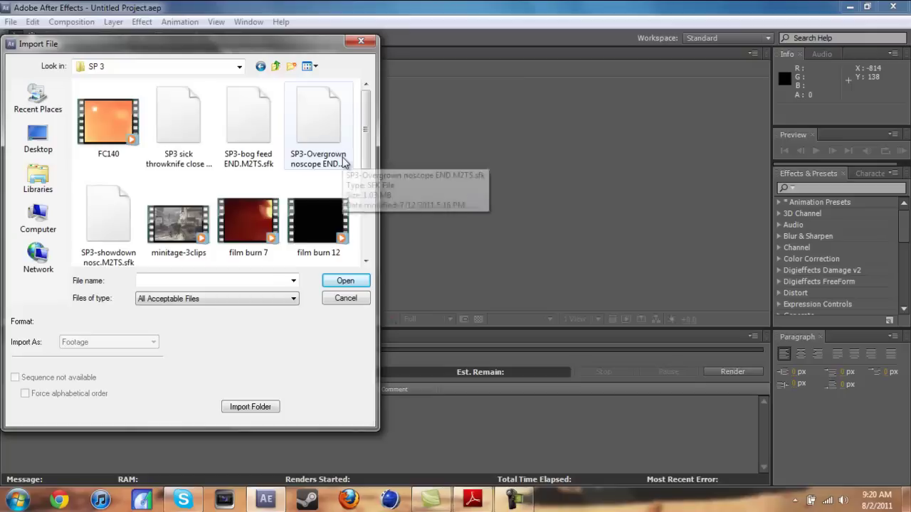
- Dismiss the can't-import error for the showdown file, then import SP3-215 bog nosc
left_click_drag(370, 145, 345, 228)
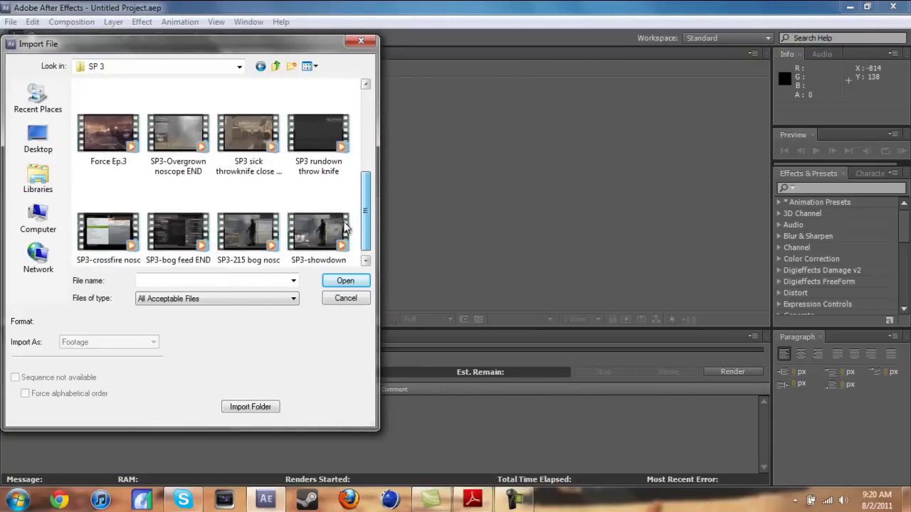
left_click_drag(346, 227, 344, 228)
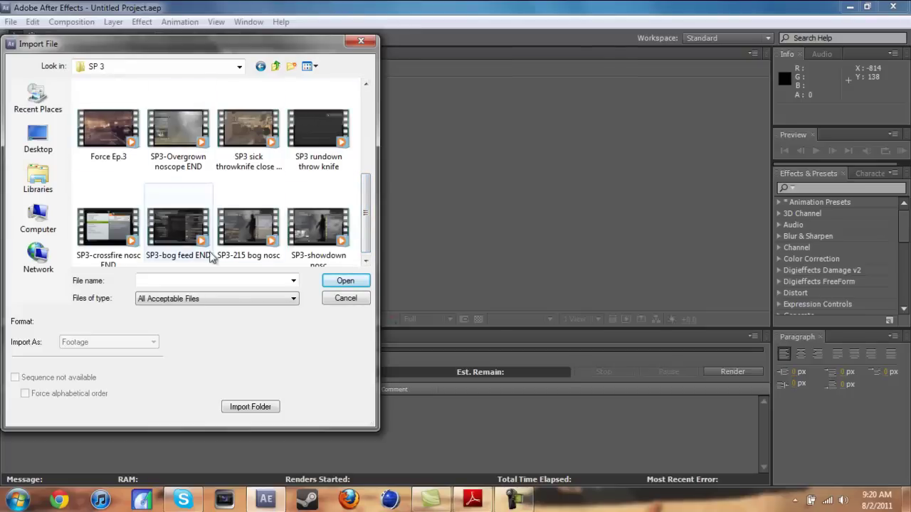
left_click_drag(365, 215, 365, 234)
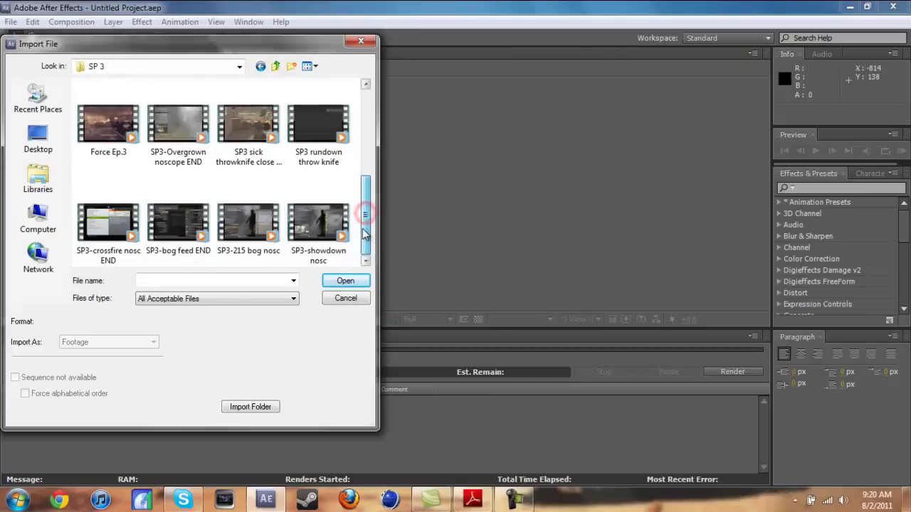
double_click(320, 237)
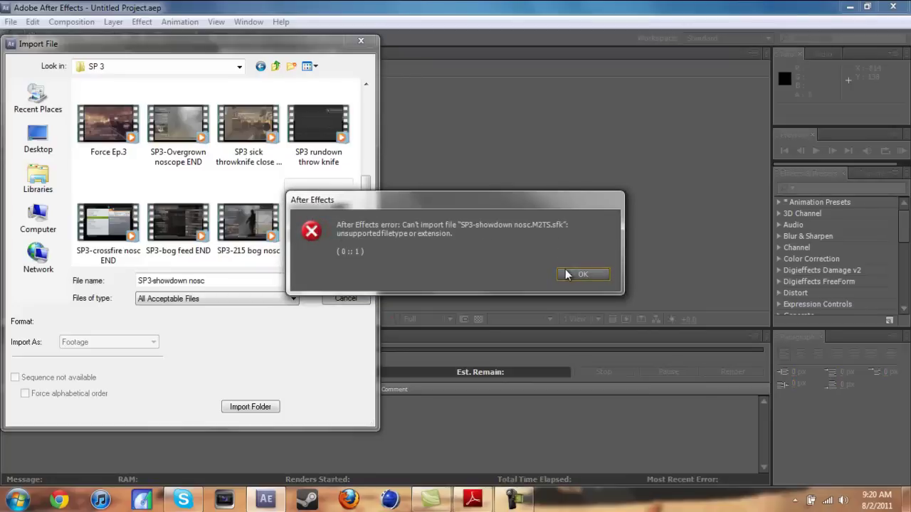
left_click(580, 276)
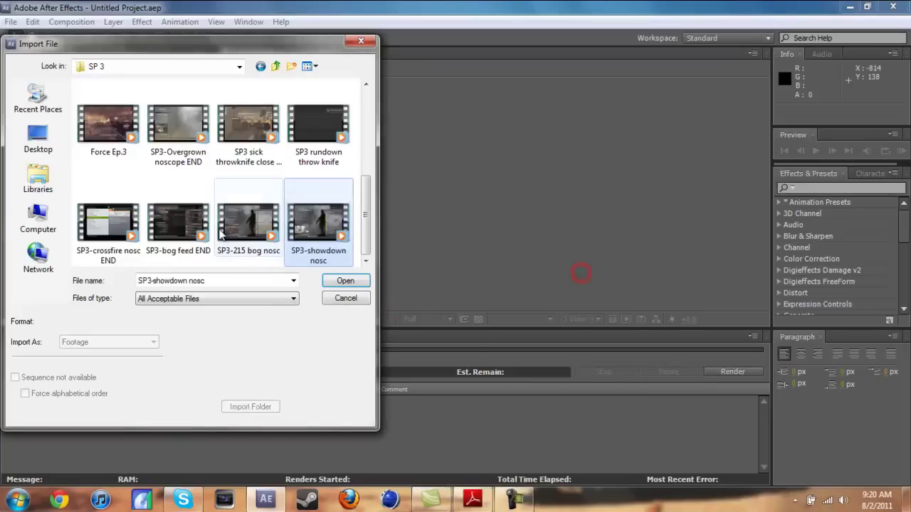
left_click(266, 221)
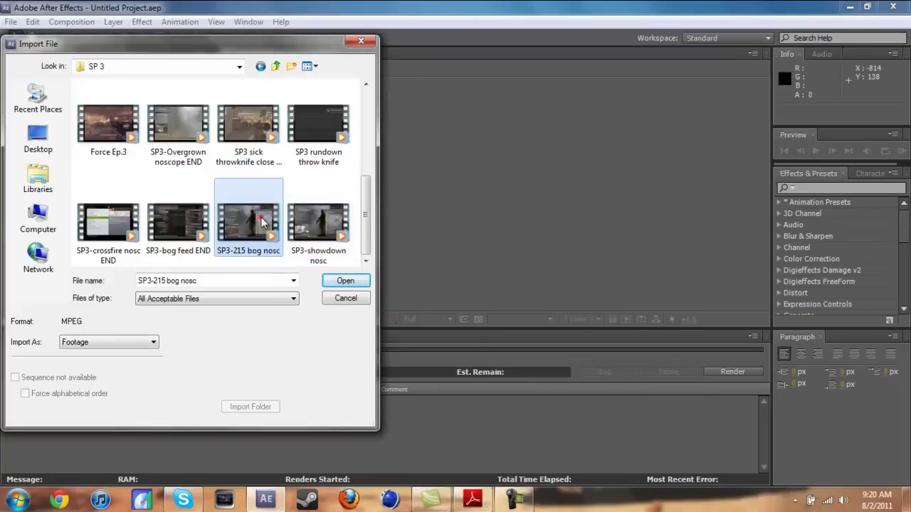
double_click(260, 218)
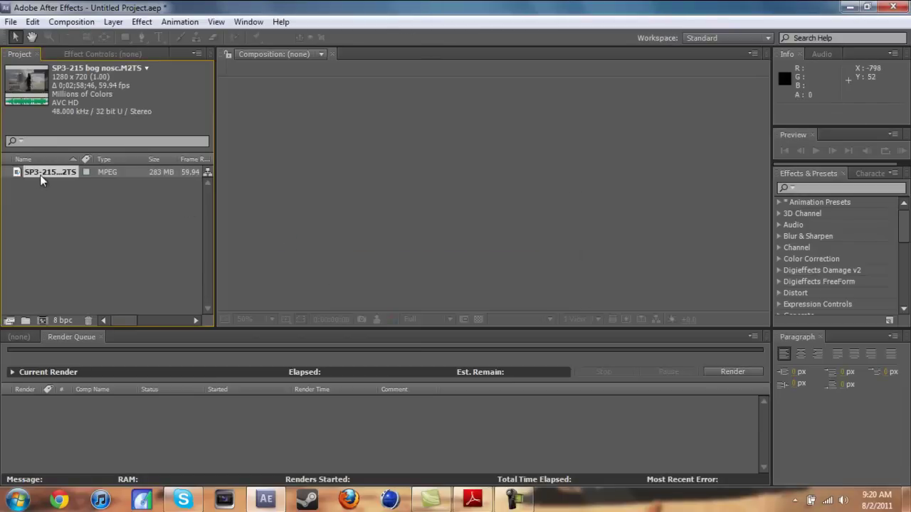
- Create a composition from the SP3-215 bog nosc footage, keeping its default settings
left_click_drag(40, 175, 335, 179)
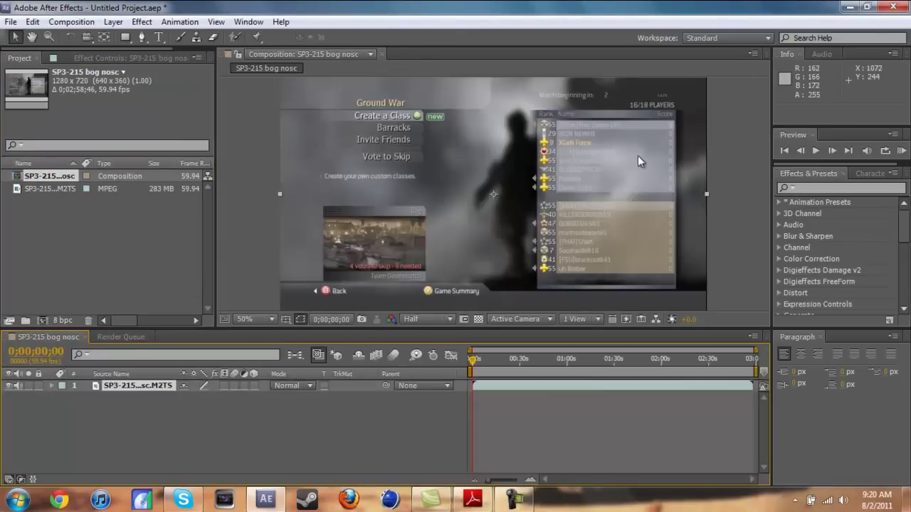
key("ctrl+z")
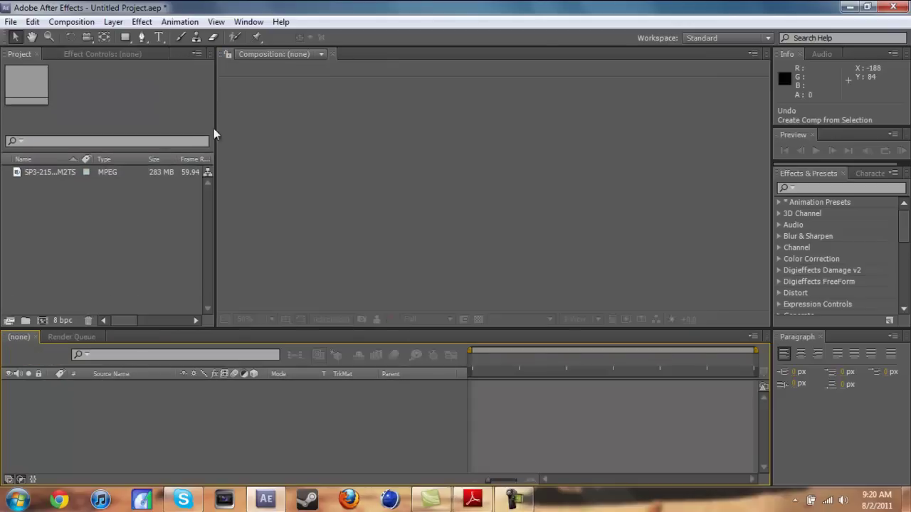
left_click_drag(44, 171, 42, 320)
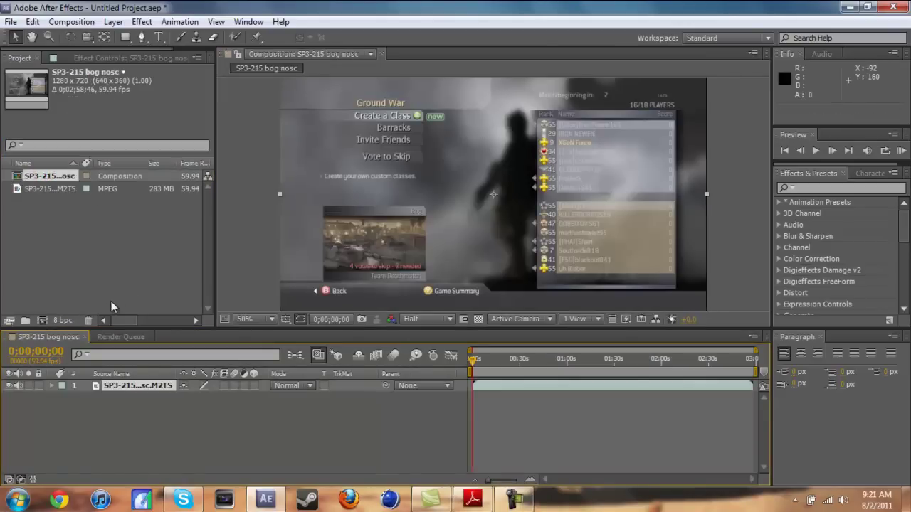
left_click(43, 318)
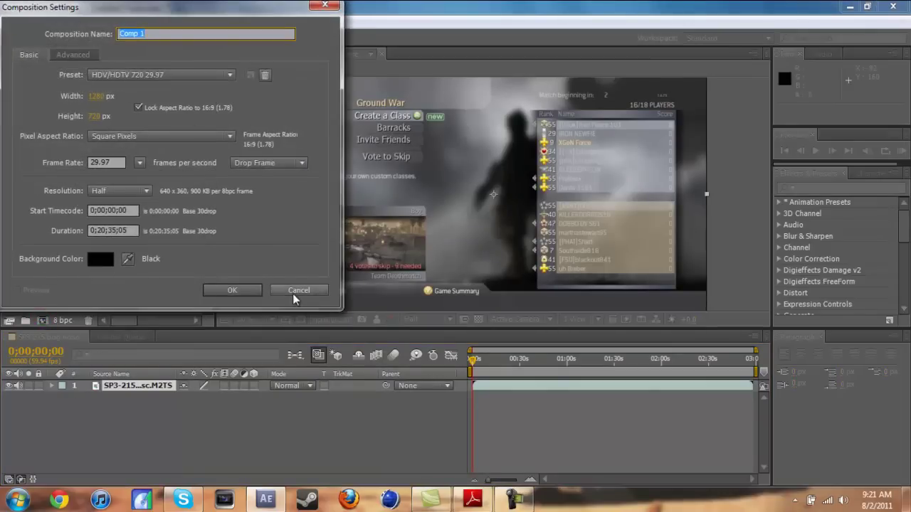
left_click(299, 290)
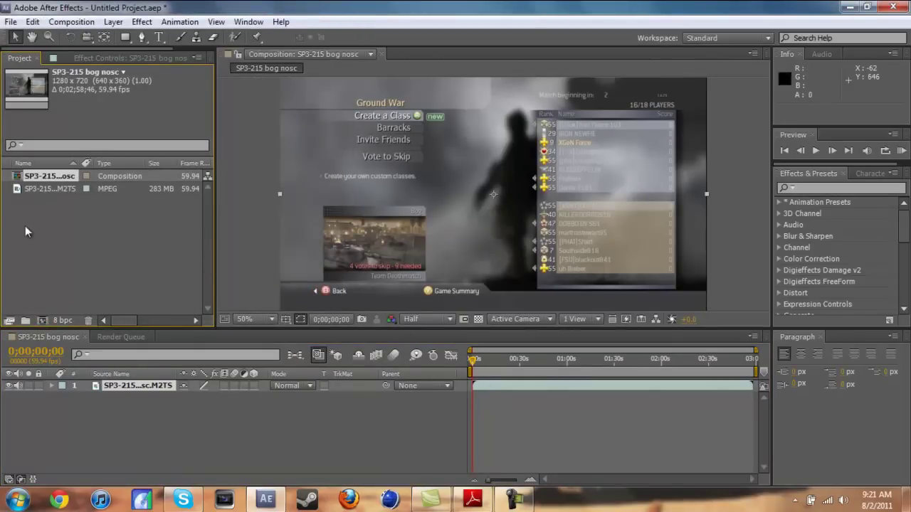
- Zoom the viewer out to 25% and scale the clip layer up to 101%
key("comma")
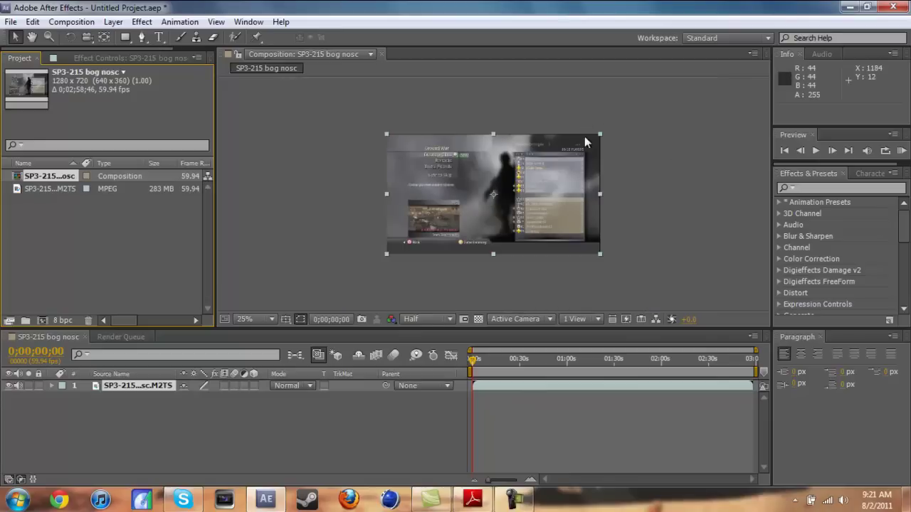
left_click_drag(600, 134, 602, 135)
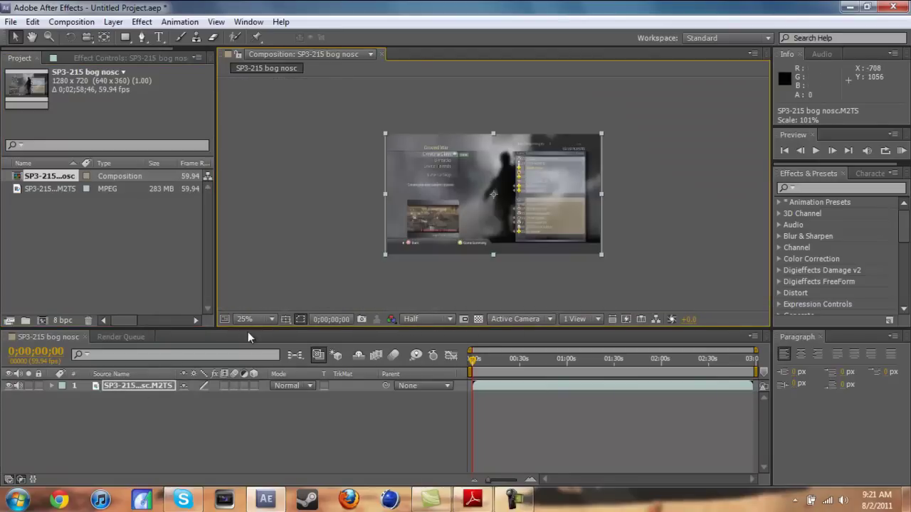
left_click(254, 319)
- Set the clip layer's frame blending to Pixel Motion and enable the composition's Frame Blending switch
left_click(281, 92)
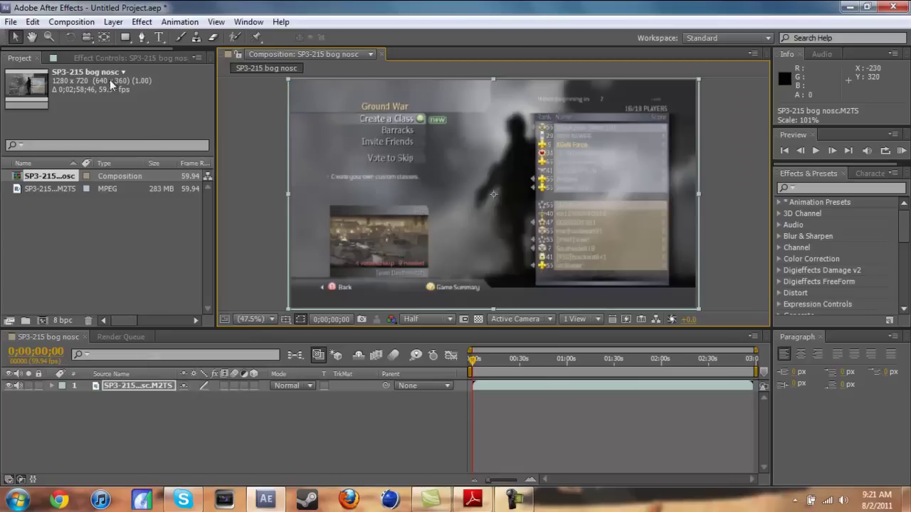
left_click(135, 388)
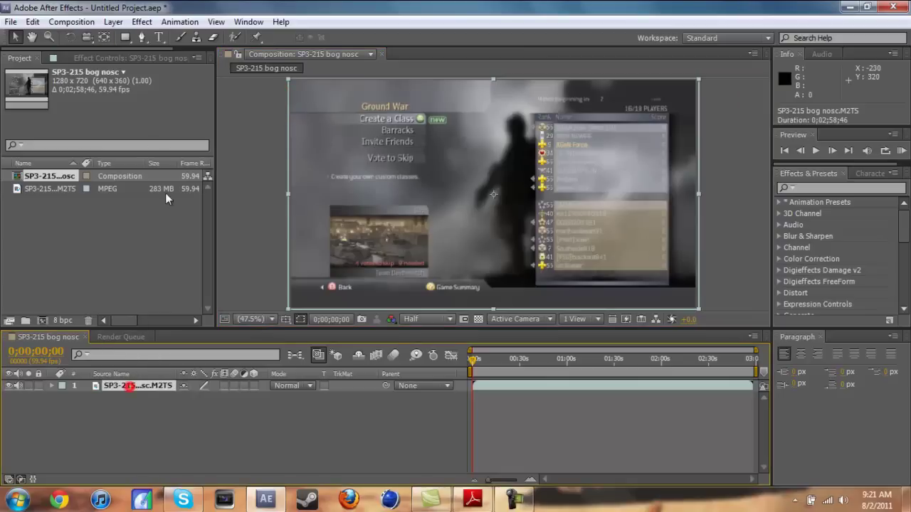
left_click(114, 23)
mouse_move(197, 185)
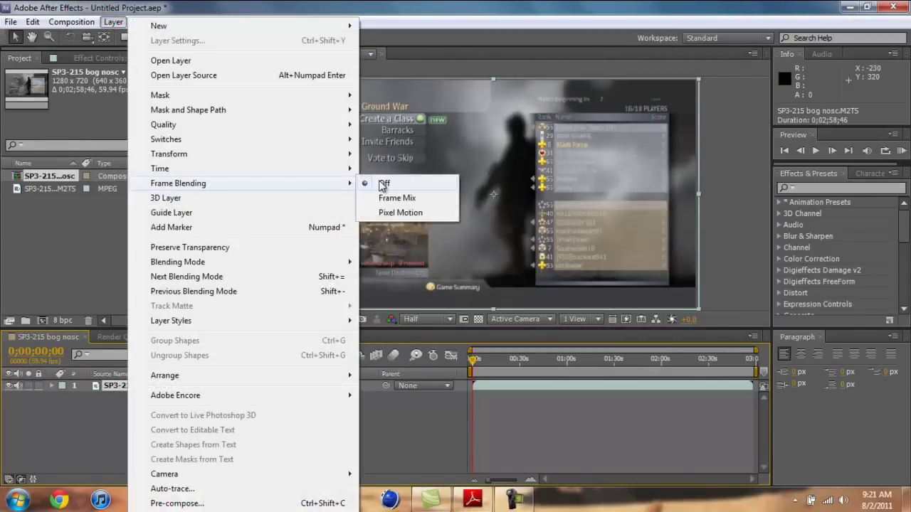
left_click(400, 213)
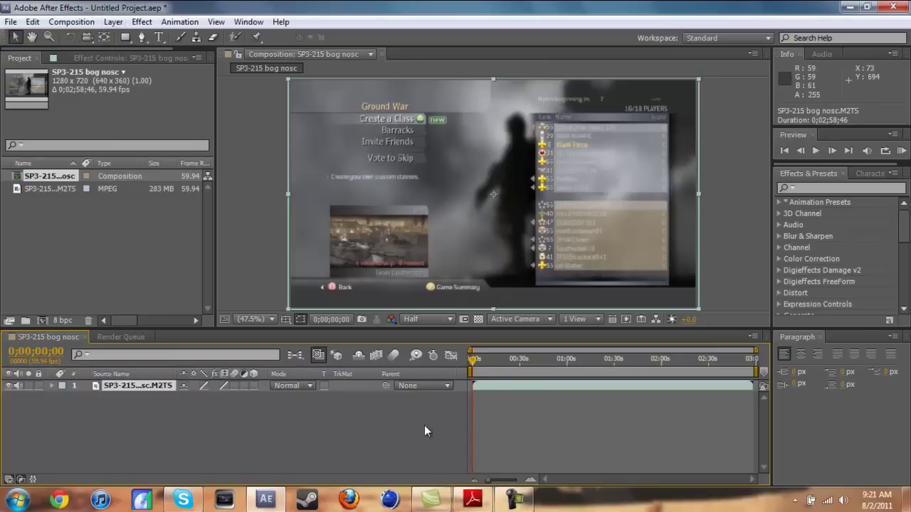
left_click(376, 354)
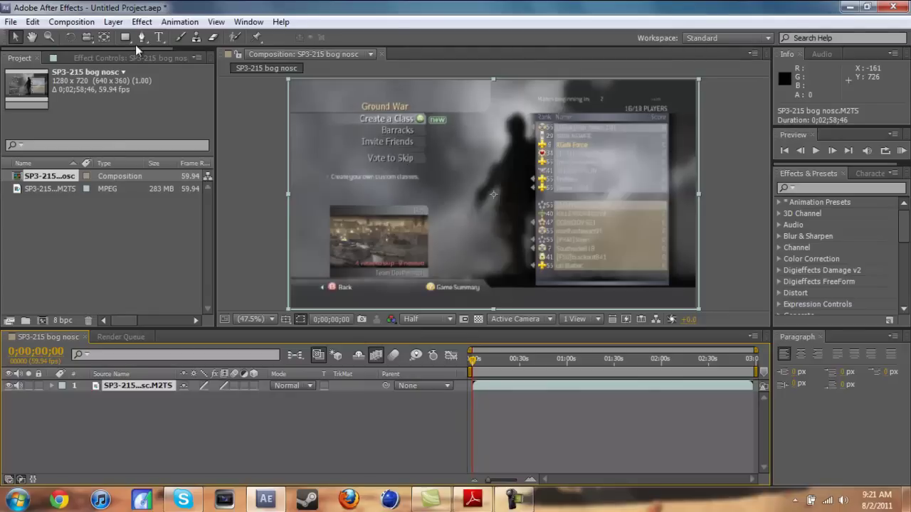
- Enable Time Remapping on the clip layer and collapse its properties
left_click(113, 21)
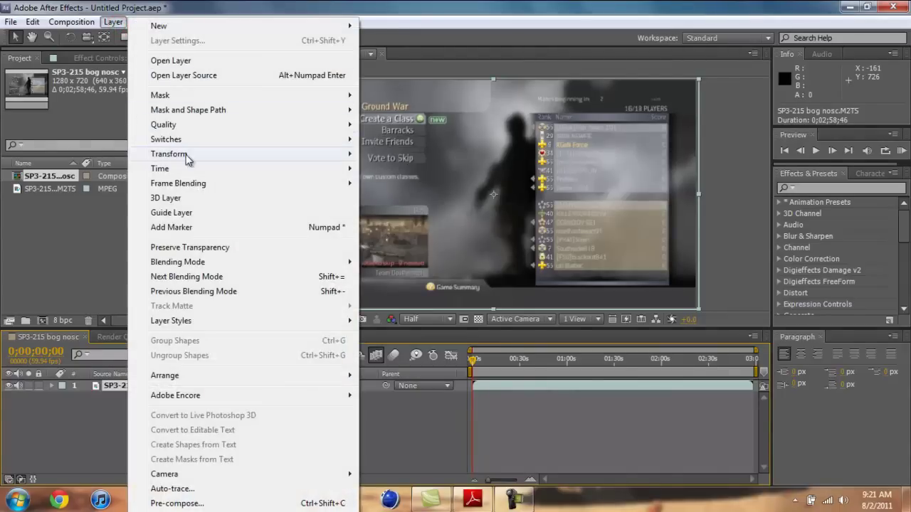
mouse_move(234, 169)
left_click(400, 167)
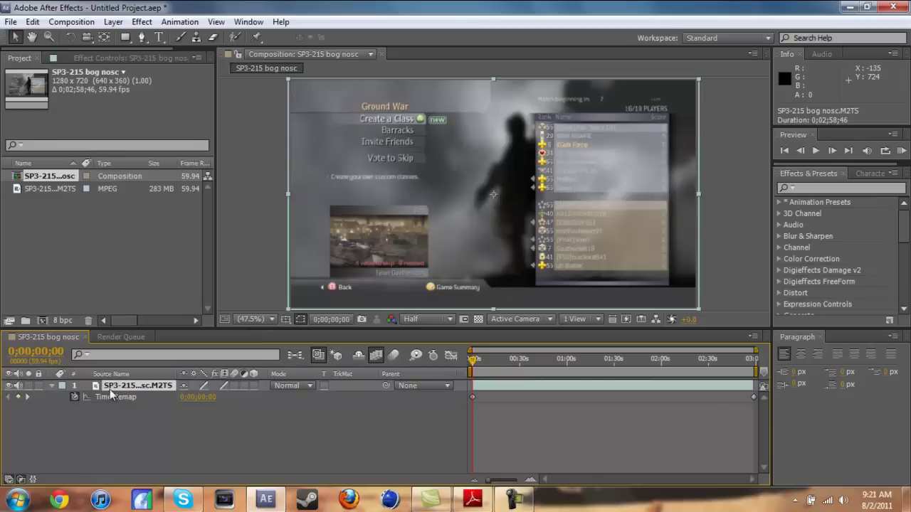
left_click(51, 386)
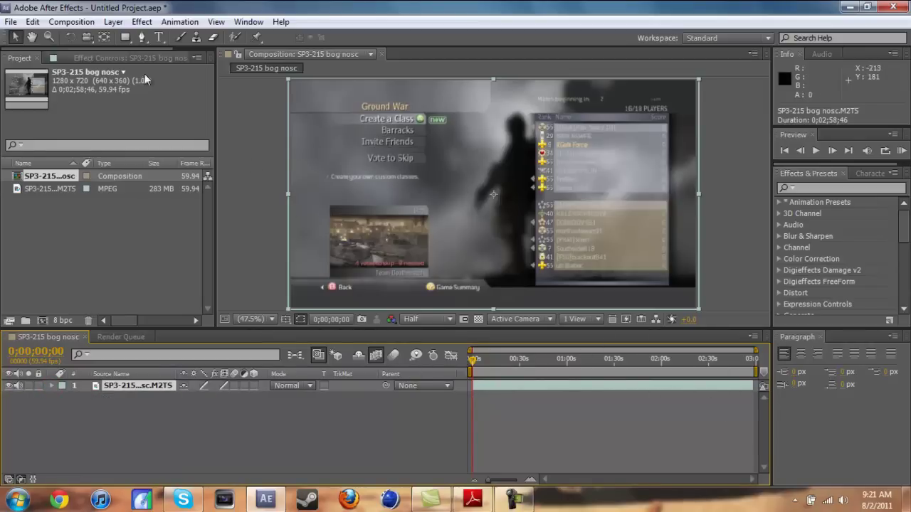
- Check the composition settings without changes, then scrub the timeline to about 0;02;40;34
left_click(86, 23)
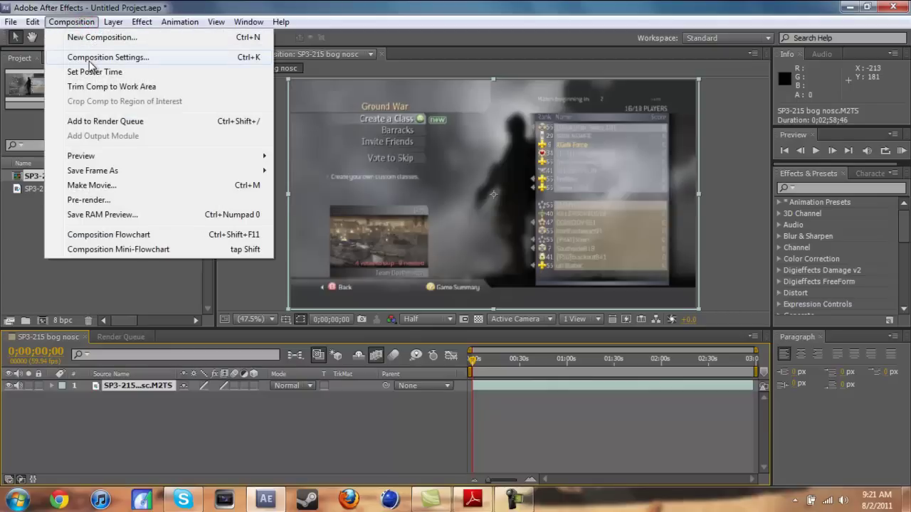
right_click(242, 279)
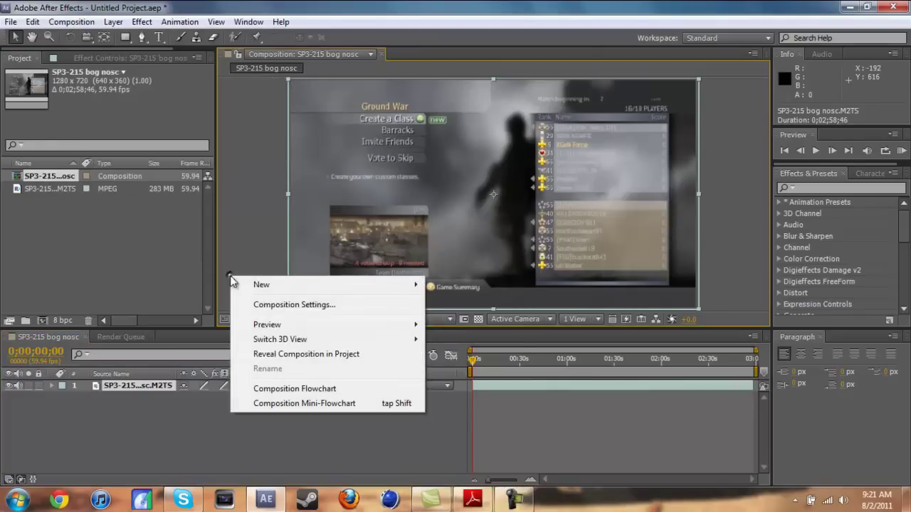
left_click(290, 306)
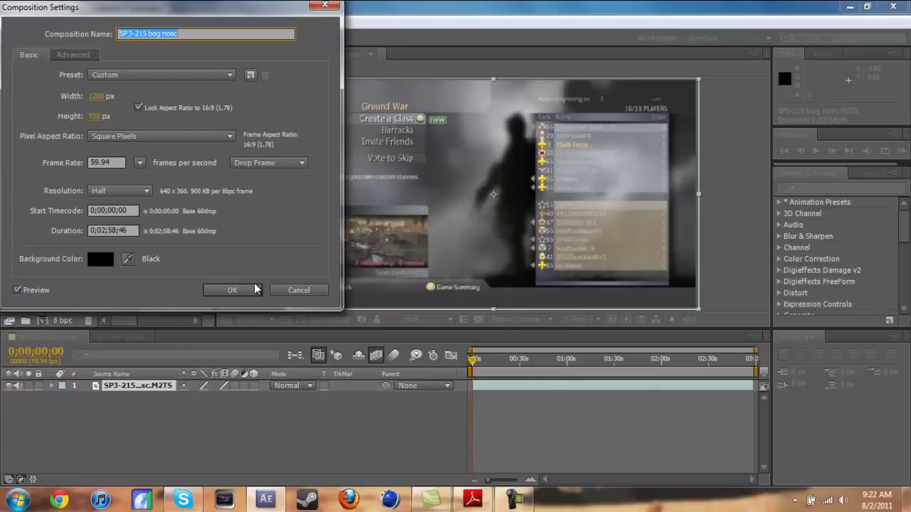
left_click(304, 291)
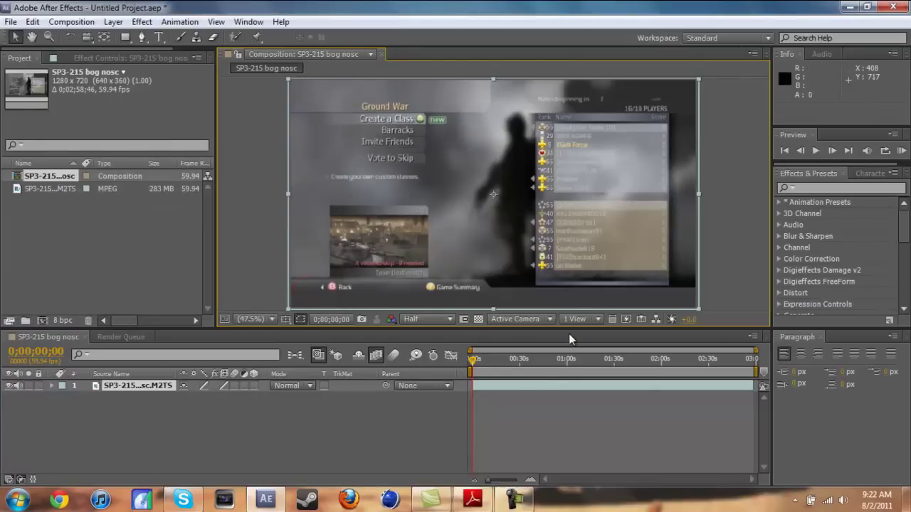
left_click(532, 358)
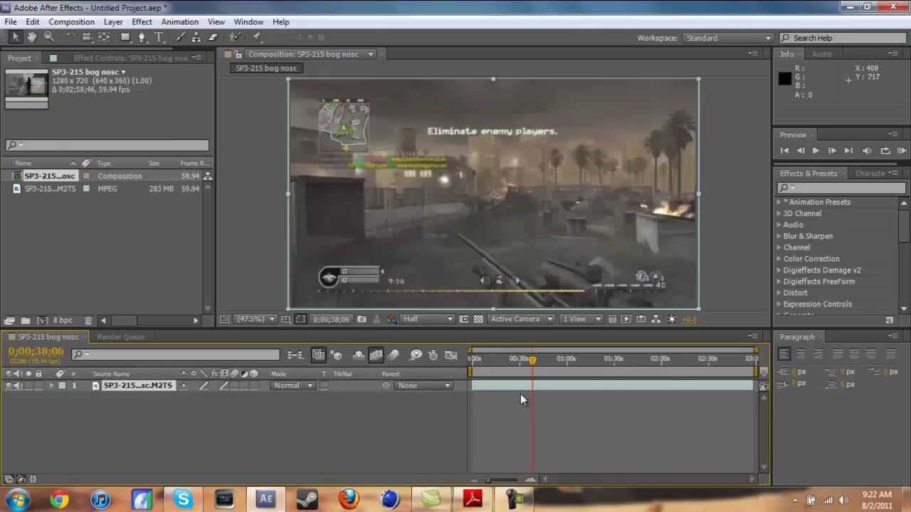
left_click(737, 358)
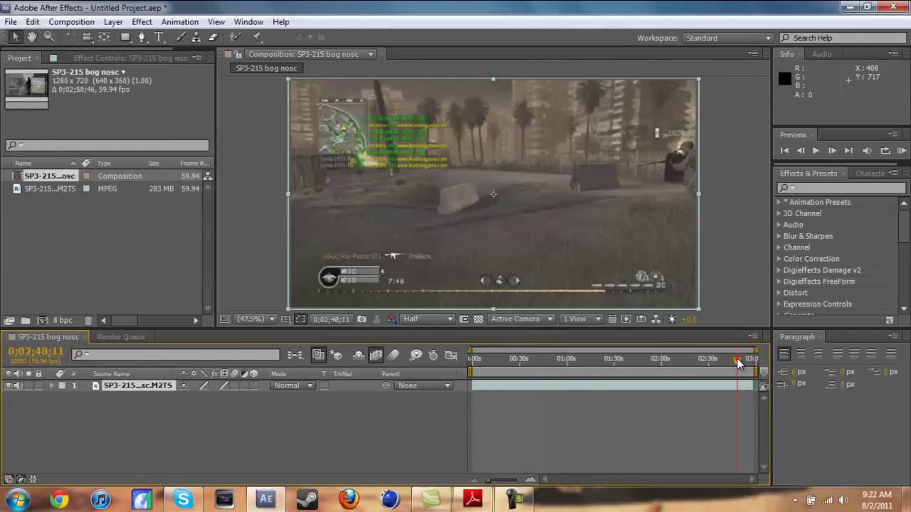
mouse_move(737, 358)
left_mouse_down()
mouse_move(744, 364)
mouse_move(726, 362)
left_mouse_up()
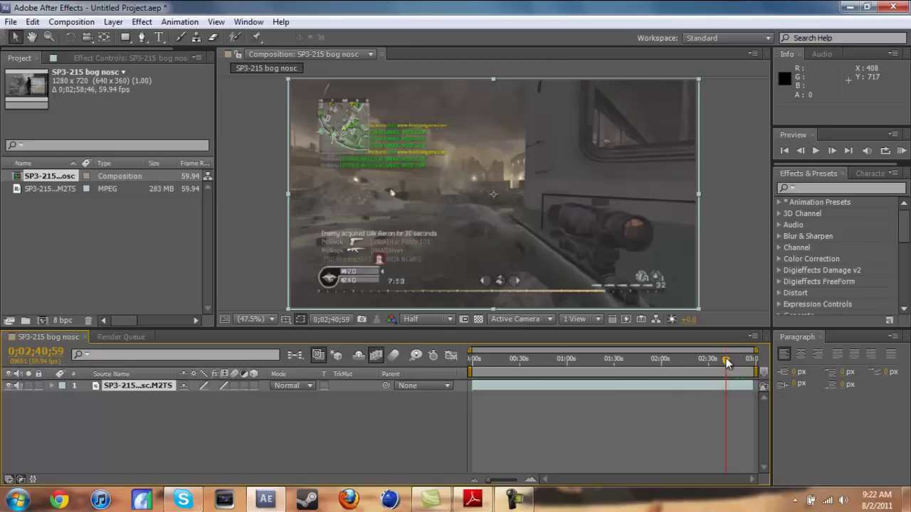
left_click_drag(727, 363, 717, 367)
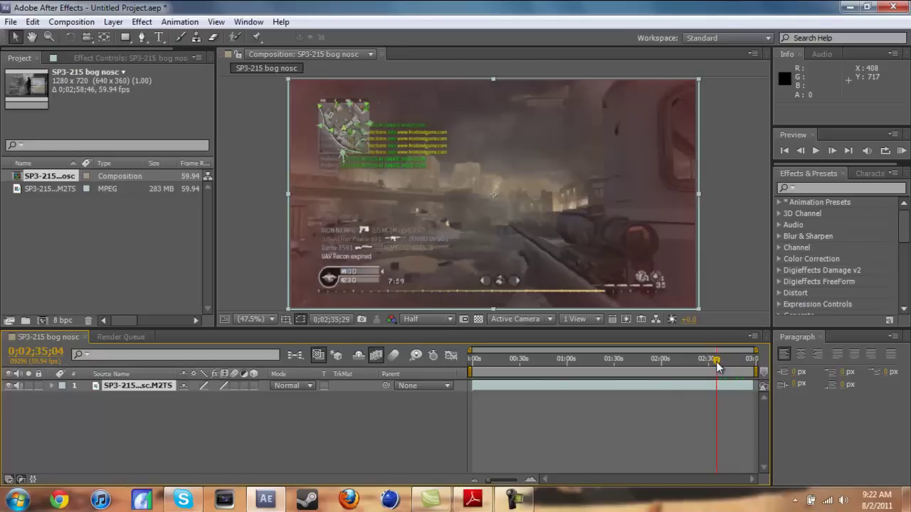
- Switch Fast Previews to OpenGL—Interactive and set the current time to 0;02;16;26
left_click(630, 319)
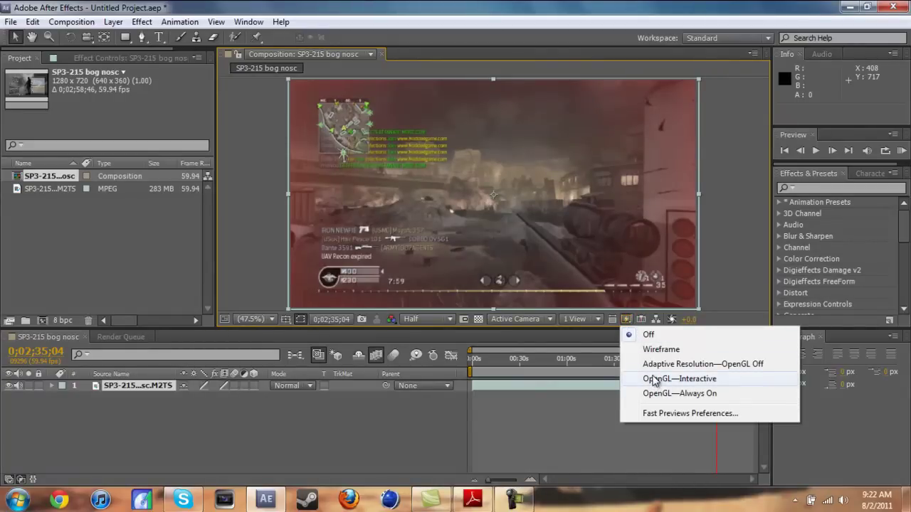
left_click(654, 380)
left_click_drag(715, 365, 711, 368)
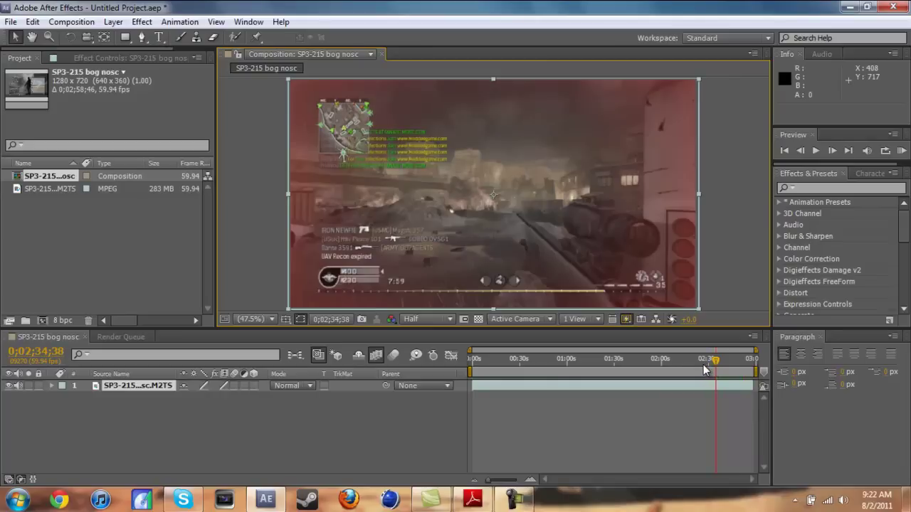
left_click(703, 366)
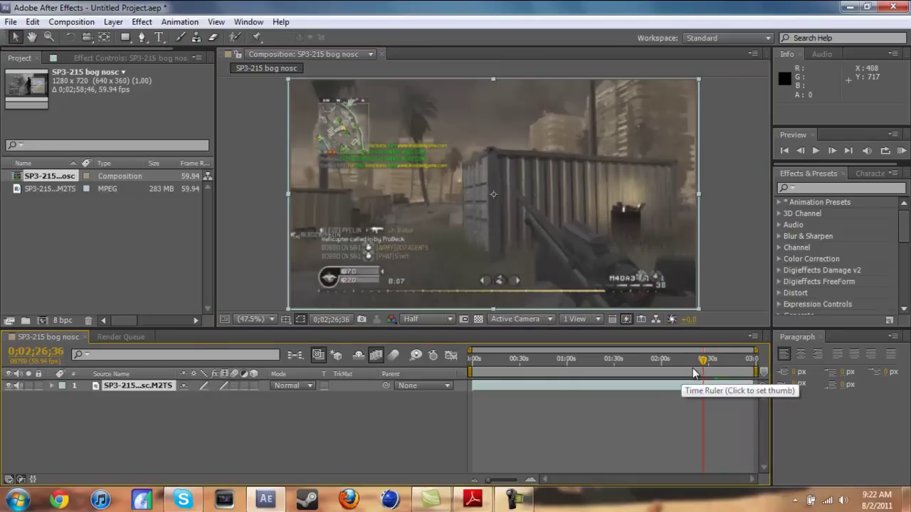
left_click(683, 370)
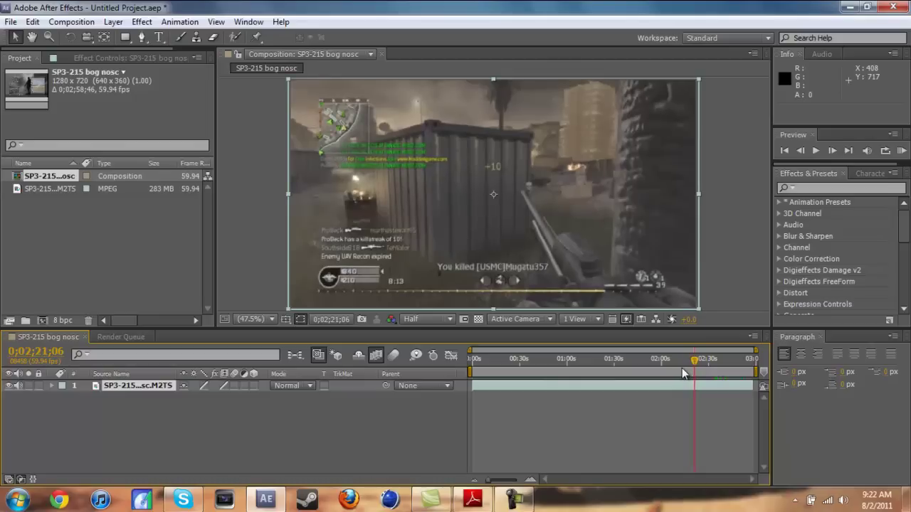
left_click(682, 369)
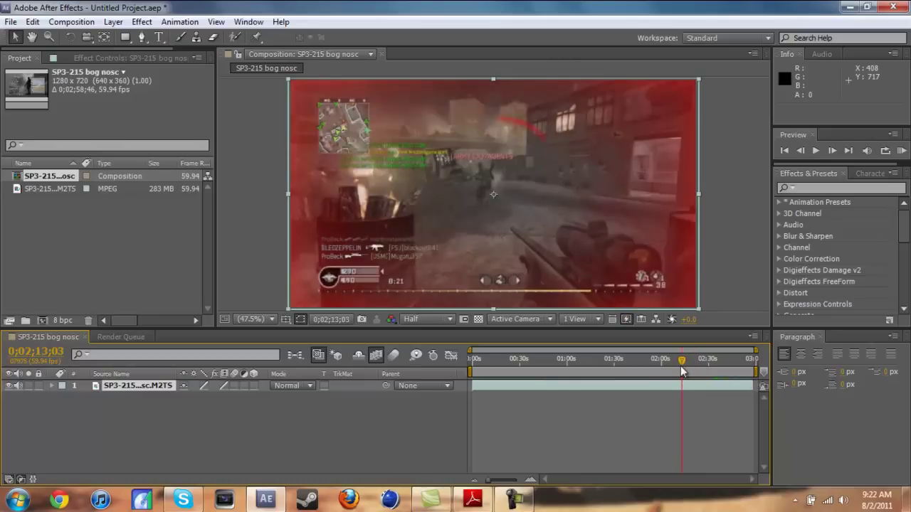
left_click(688, 371)
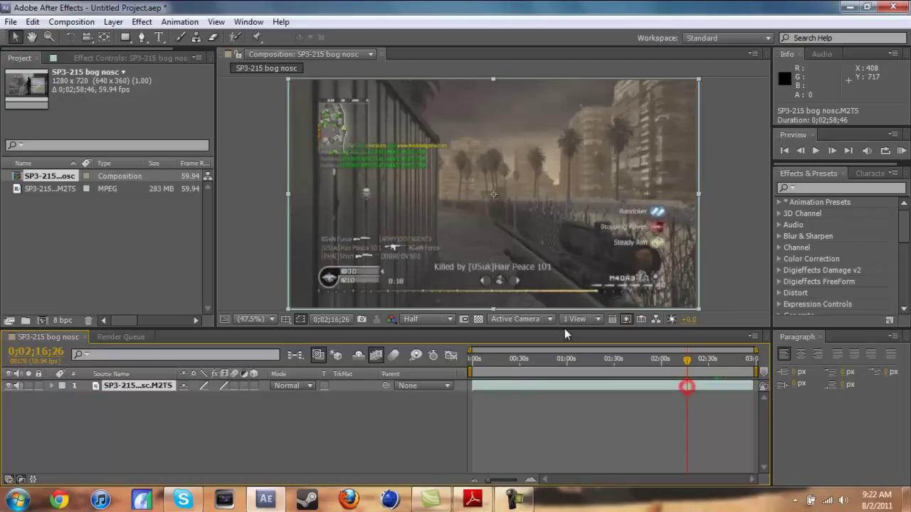
left_click(32, 22)
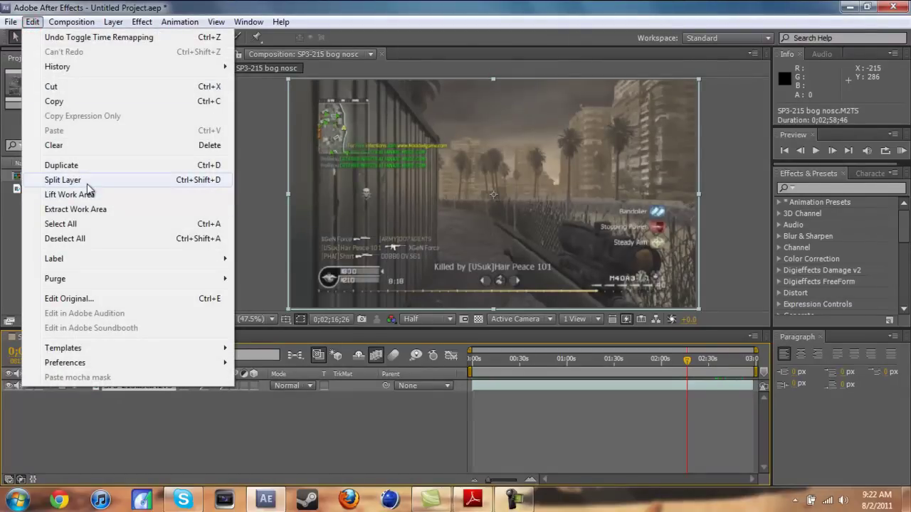
left_click(687, 386)
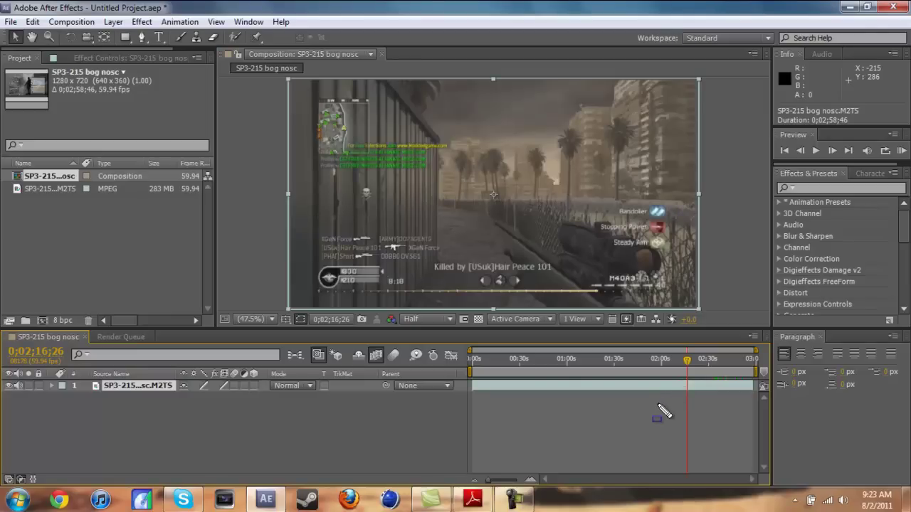
left_click(688, 385)
left_click_drag(696, 407, 265, 475)
left_click(50, 5)
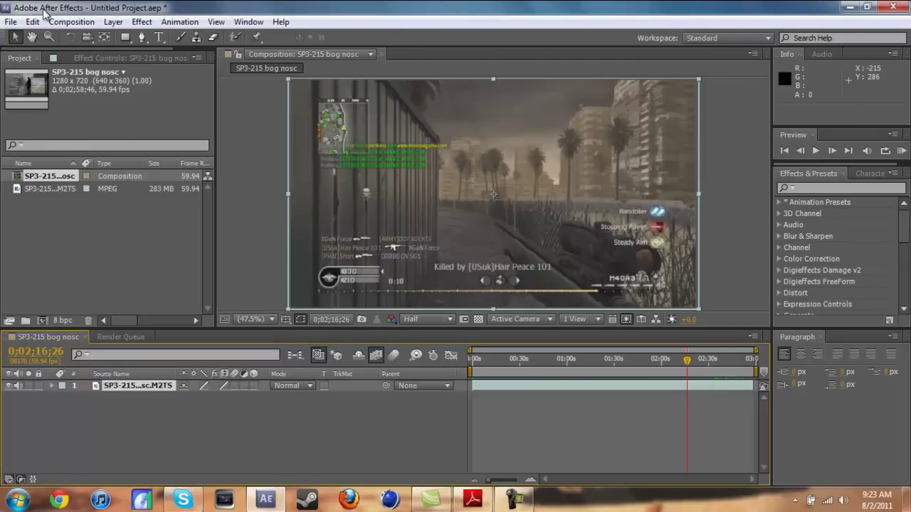
- Split the clip layer at 0;02;16;26 and delete the earlier half
left_click(33, 21)
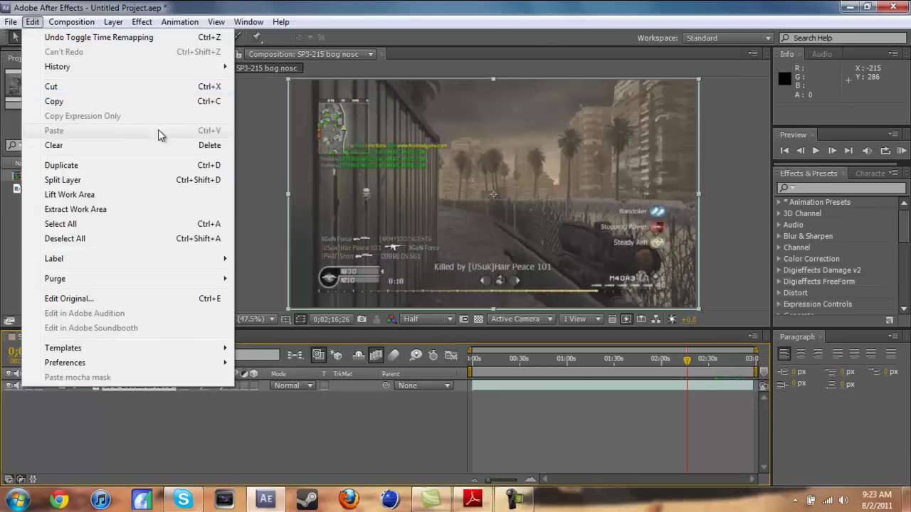
left_click(162, 180)
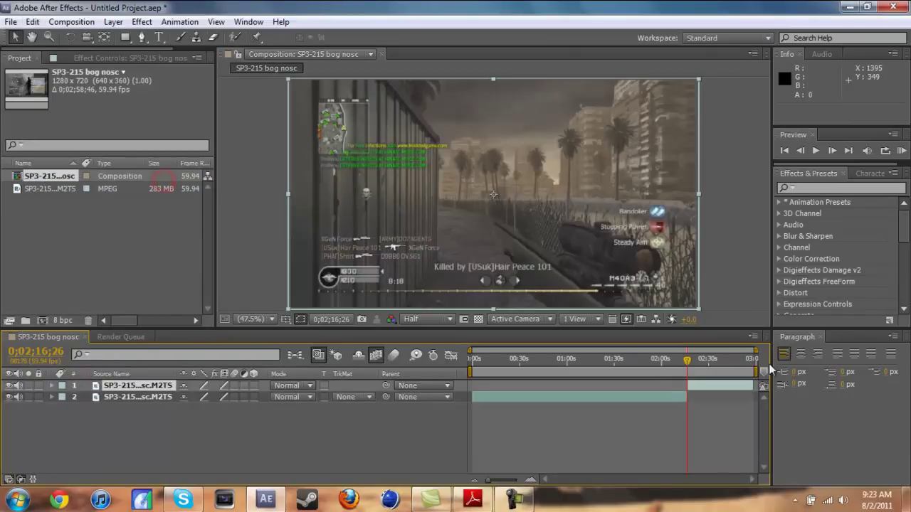
left_click(125, 397)
key("Delete")
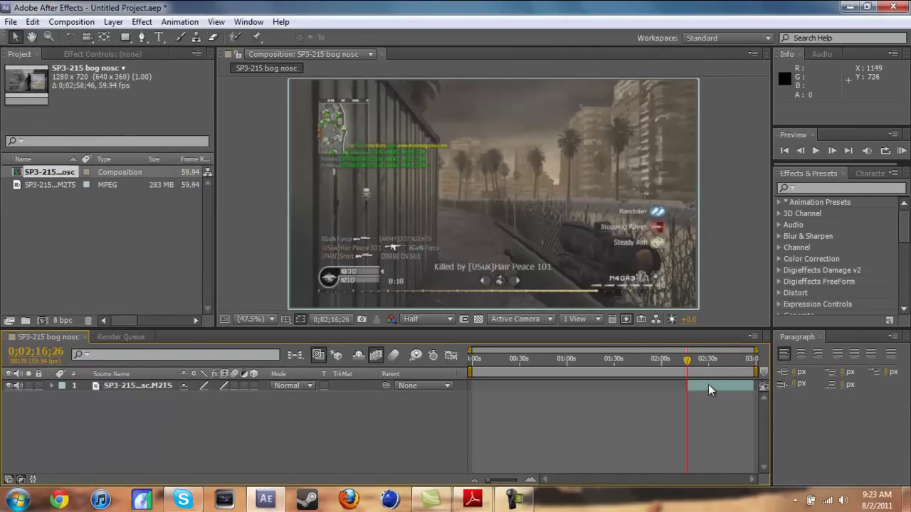
- Move the remaining clip to the timeline start and scrub a few seconds in
left_click_drag(708, 384, 704, 385)
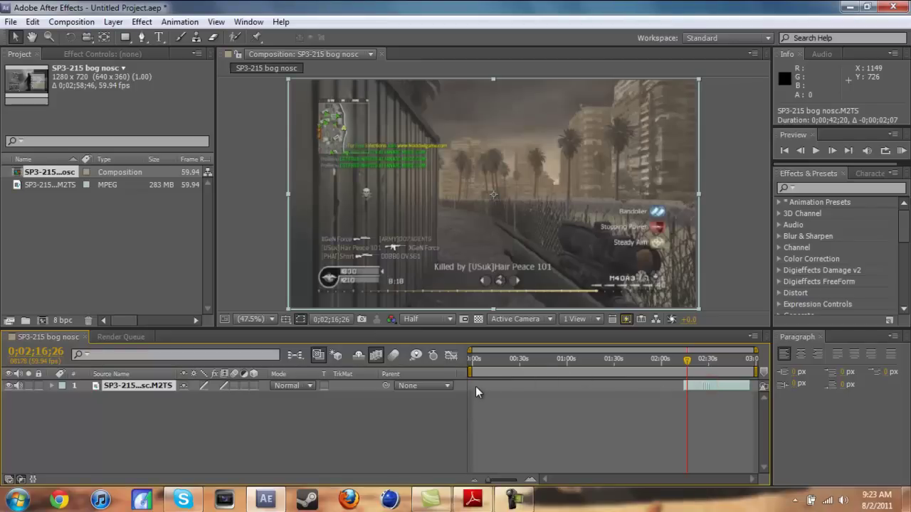
left_click_drag(476, 387, 492, 383)
key("Home")
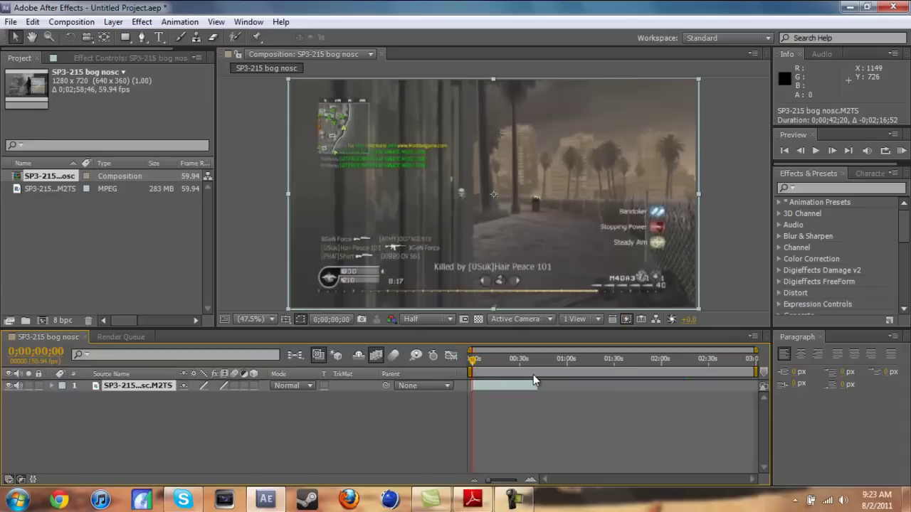
left_click_drag(473, 359, 489, 369)
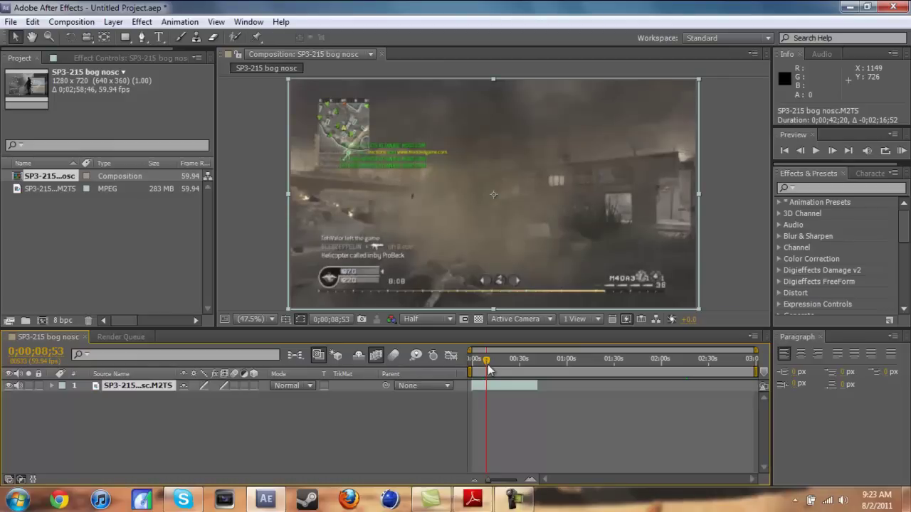
- Duplicate the clip layer via Edit, delete the original, and zoom the timeline to the first 14 seconds
left_click(31, 24)
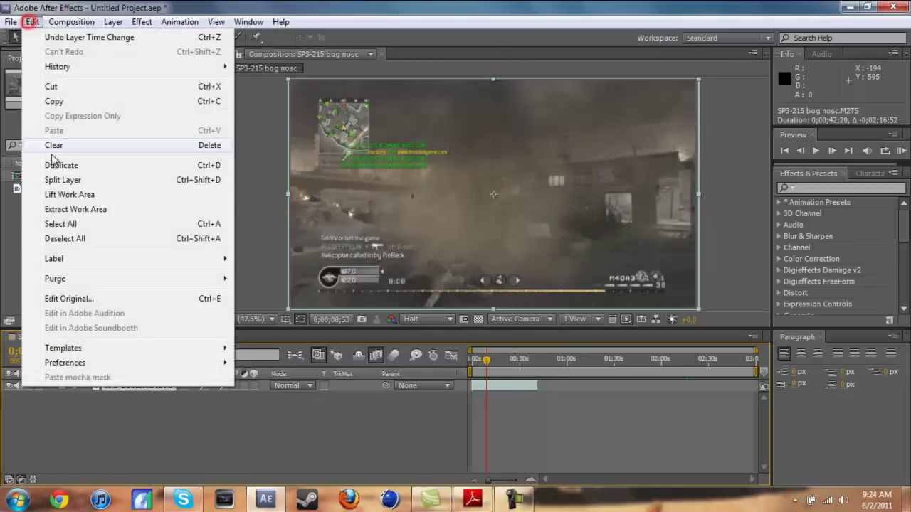
left_click(69, 179)
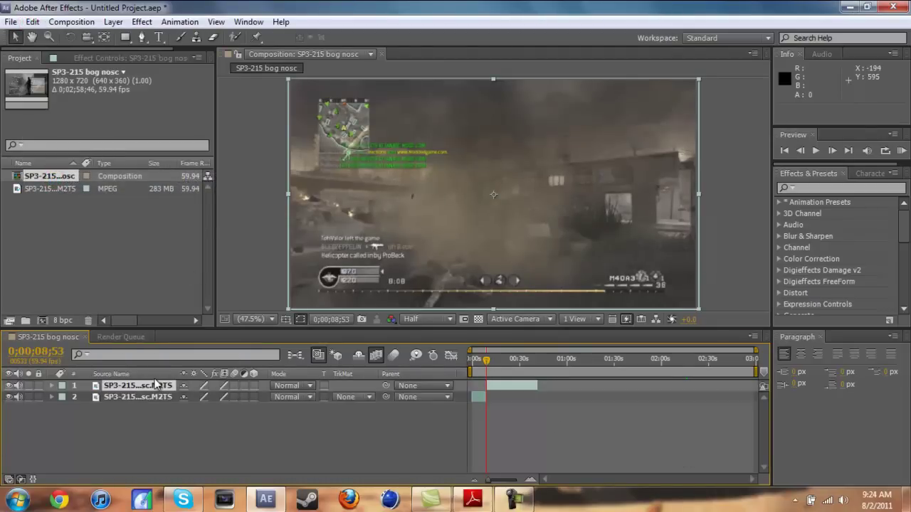
key("Delete")
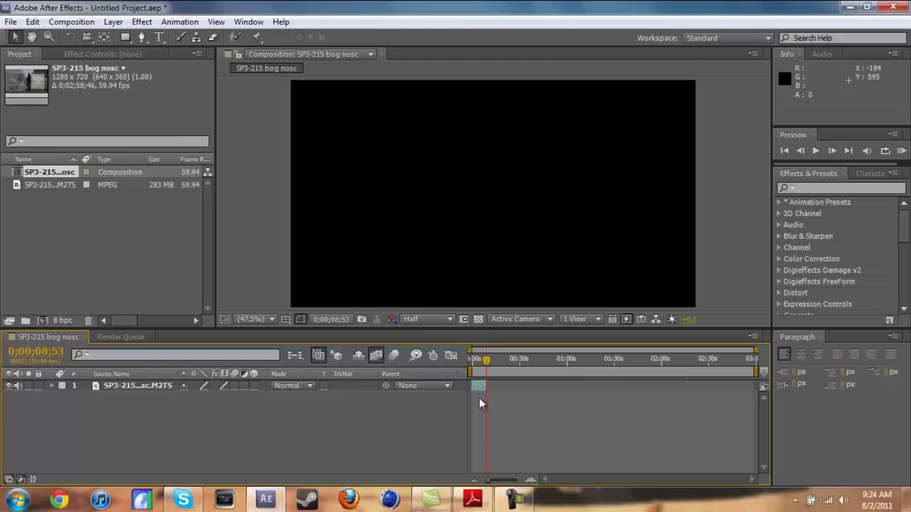
left_click_drag(756, 351, 496, 351)
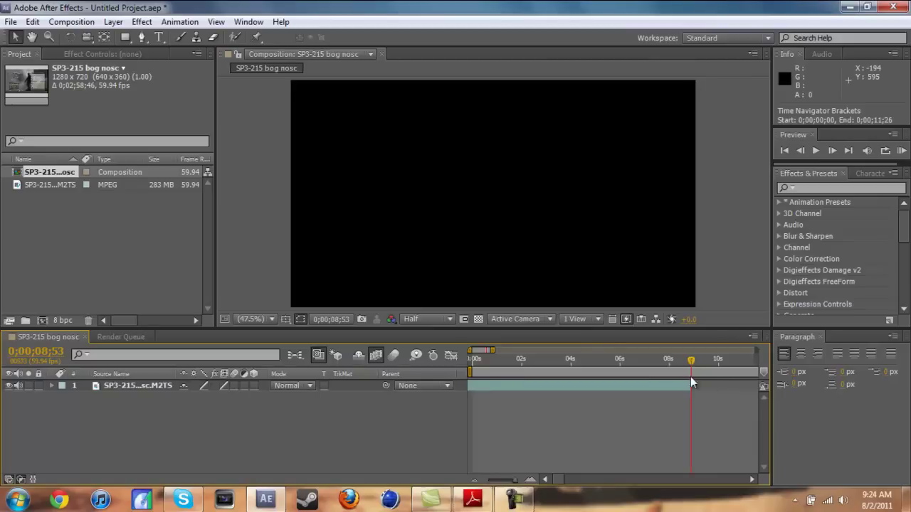
- Return to the clip's start and set the viewer resolution to Full
mouse_move(472, 500)
left_click(474, 373)
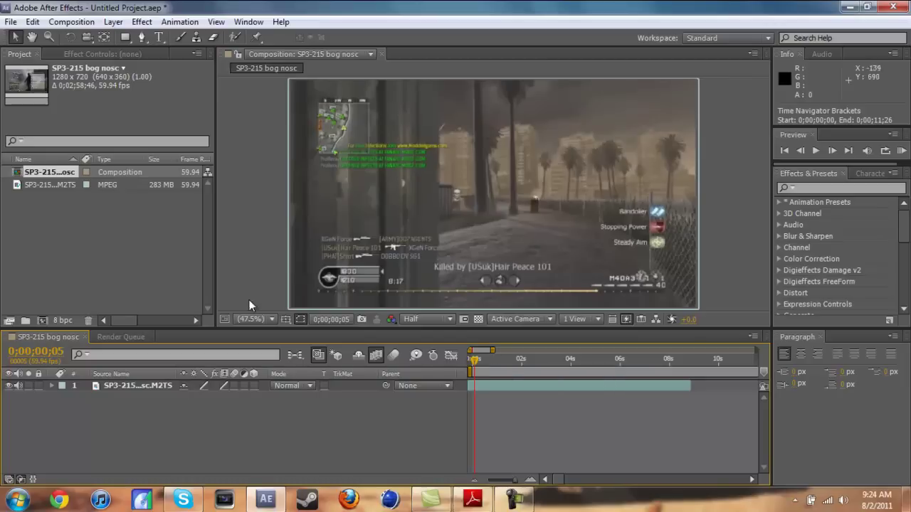
left_click(425, 319)
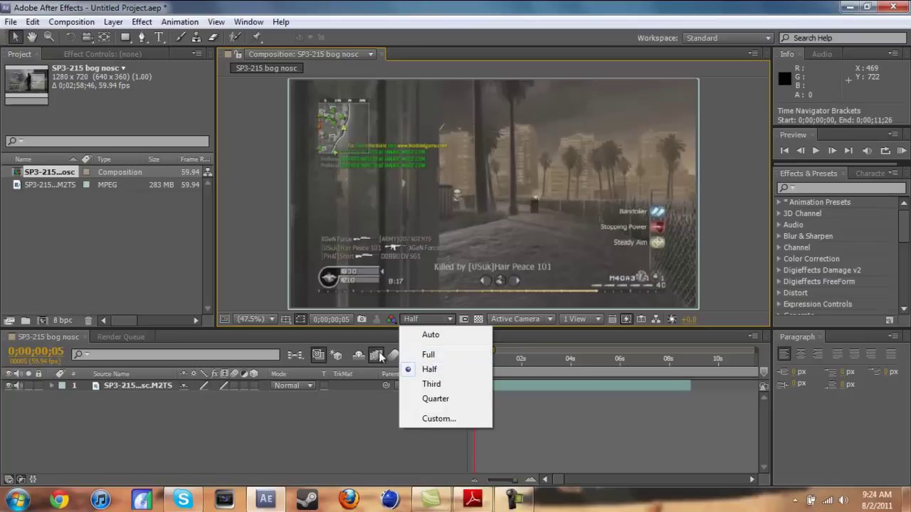
left_click(430, 355)
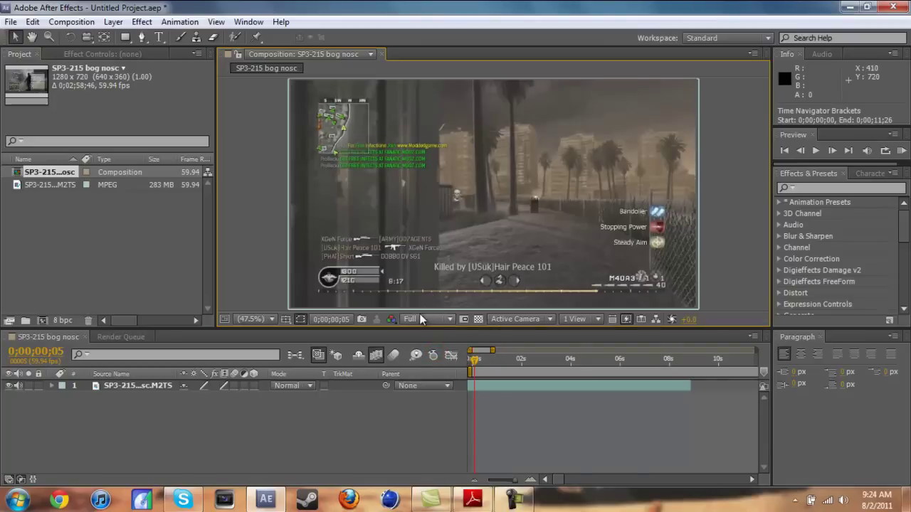
- Try the Fast Previews modes: Wireframe, OpenGL, Off, then another mode
left_click(626, 318)
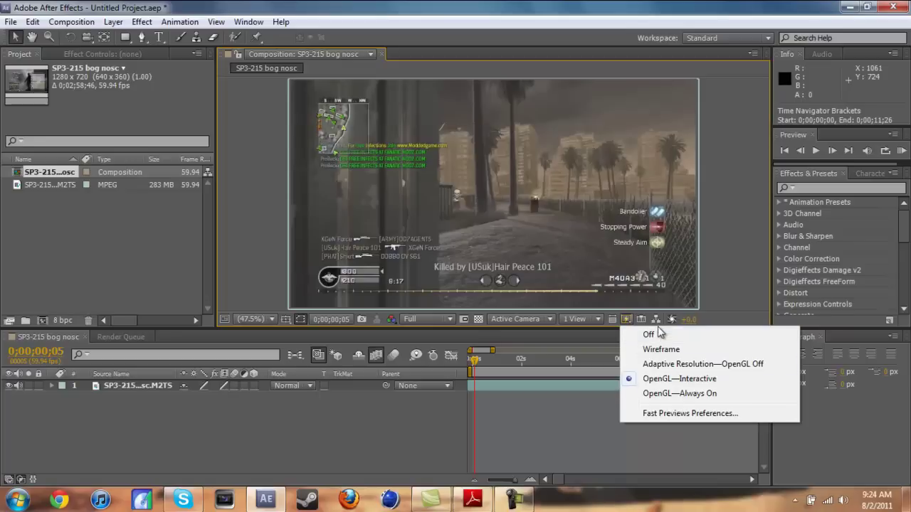
left_click(662, 349)
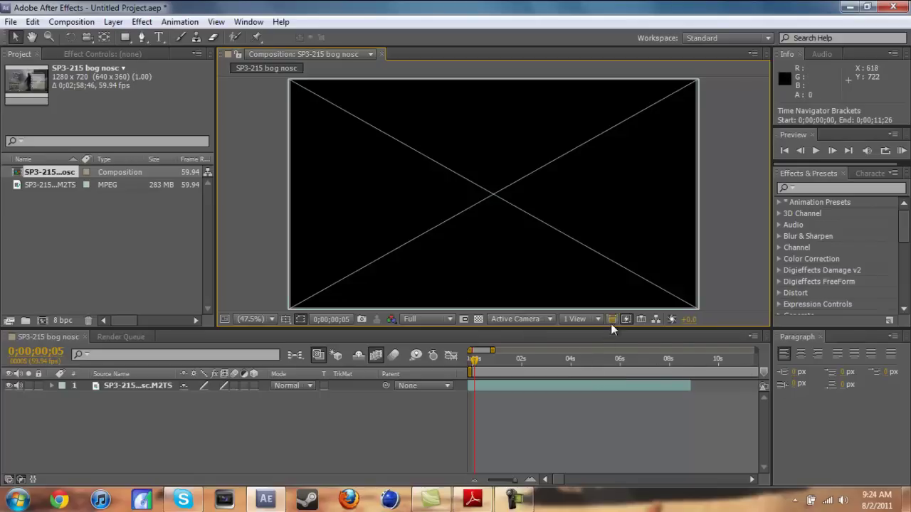
left_click(640, 319)
left_click(665, 381)
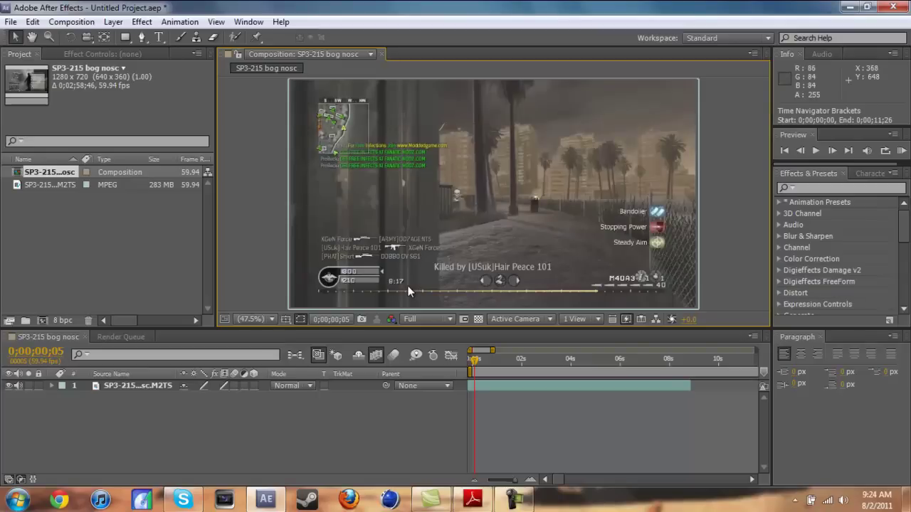
left_click(627, 322)
left_click(644, 339)
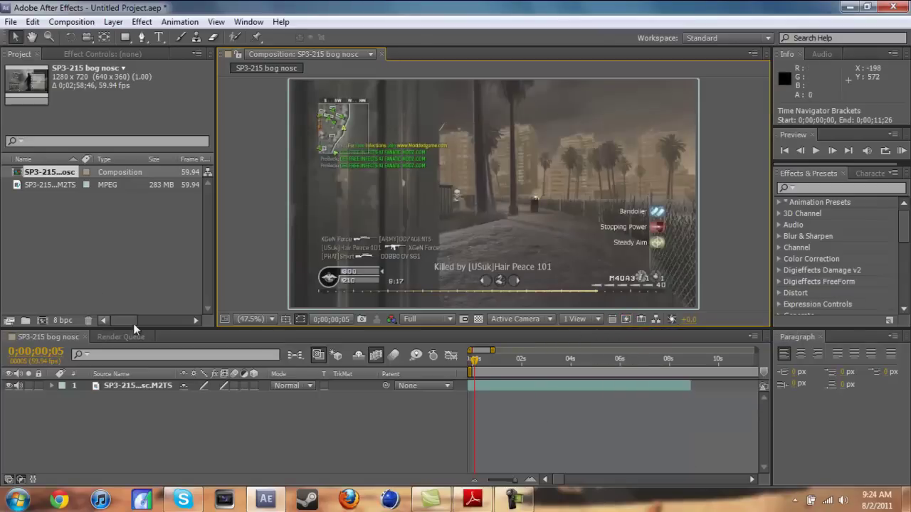
left_click(628, 319)
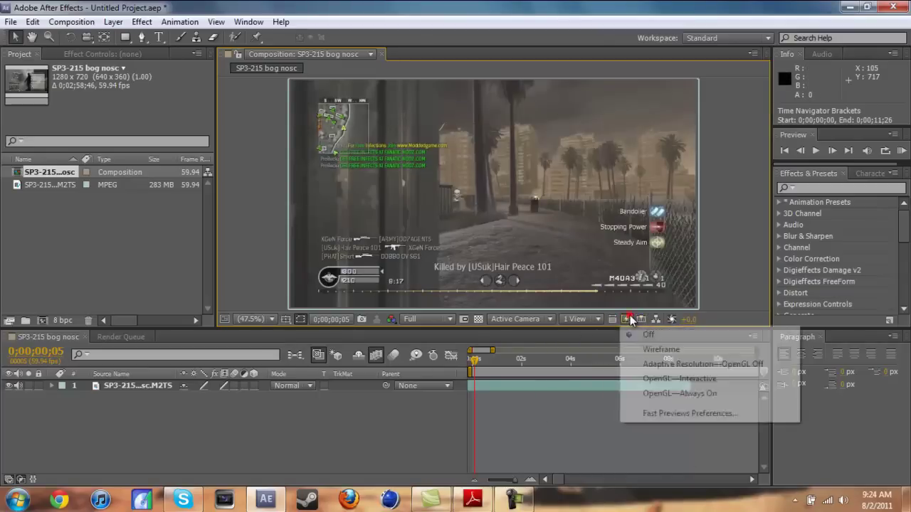
left_click(666, 379)
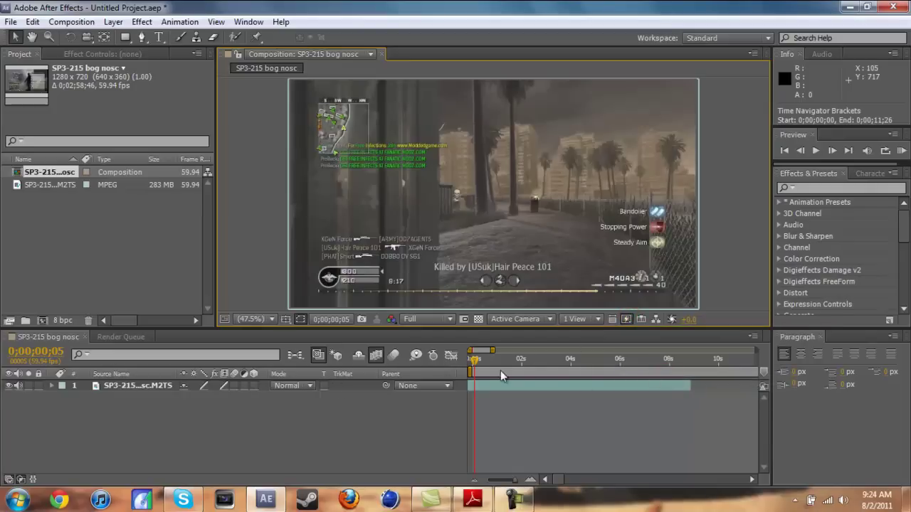
- Add Magic Bullet Looks to the selected clip layer and launch LooksBuilder via Edit...
left_click(142, 21)
left_click(39, 379)
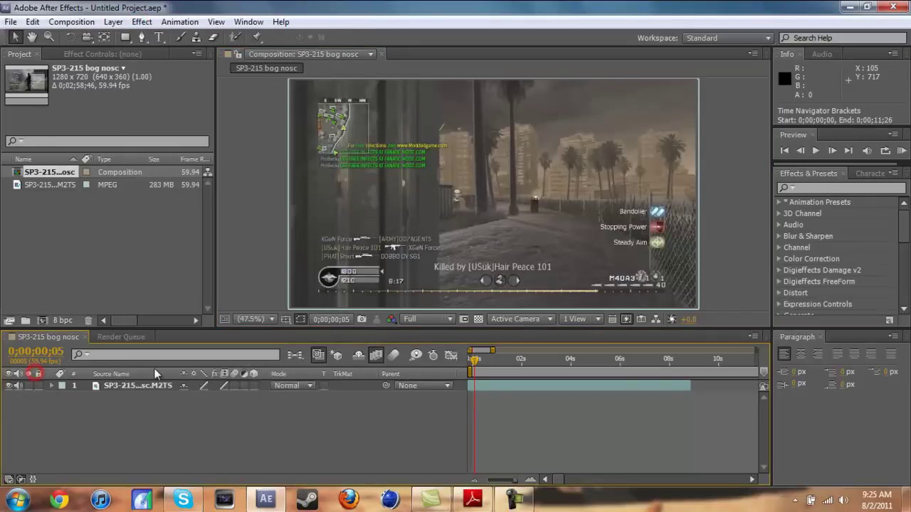
left_click(151, 375)
left_click(152, 385)
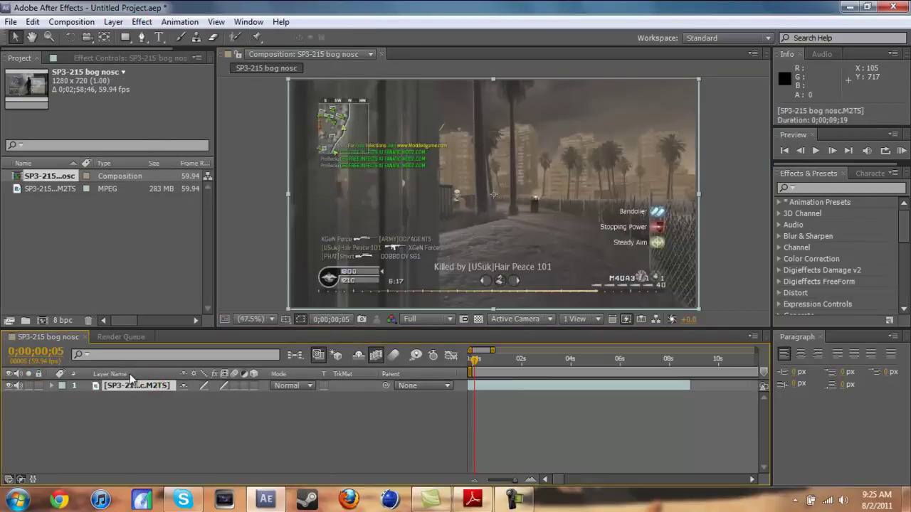
left_click(121, 373)
left_click(142, 21)
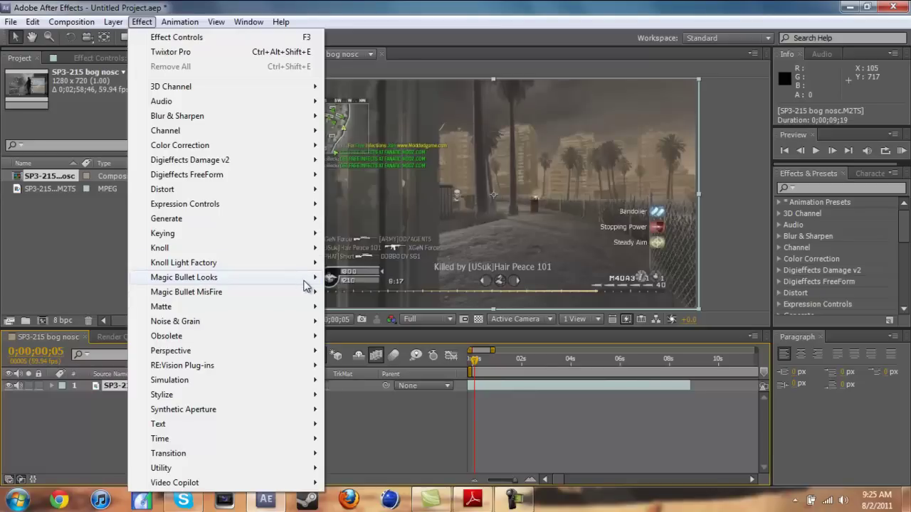
mouse_move(313, 277)
left_click(343, 279)
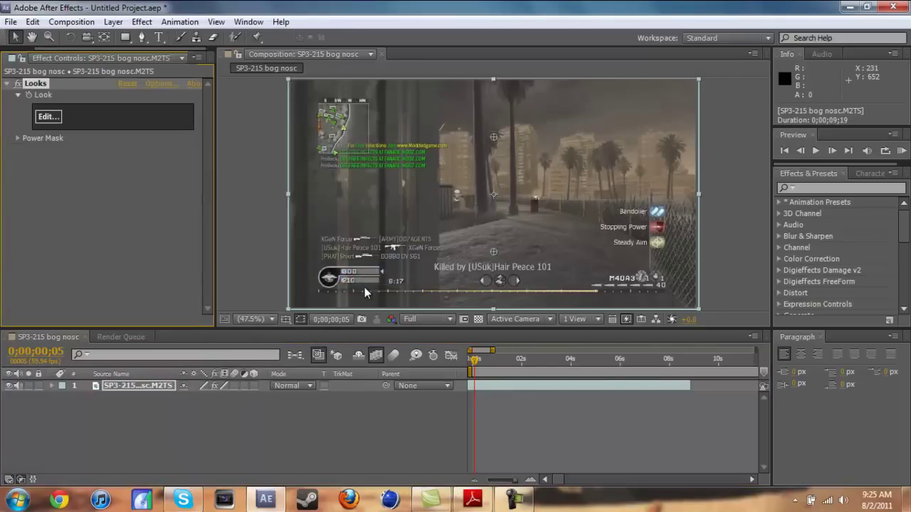
left_click(57, 116)
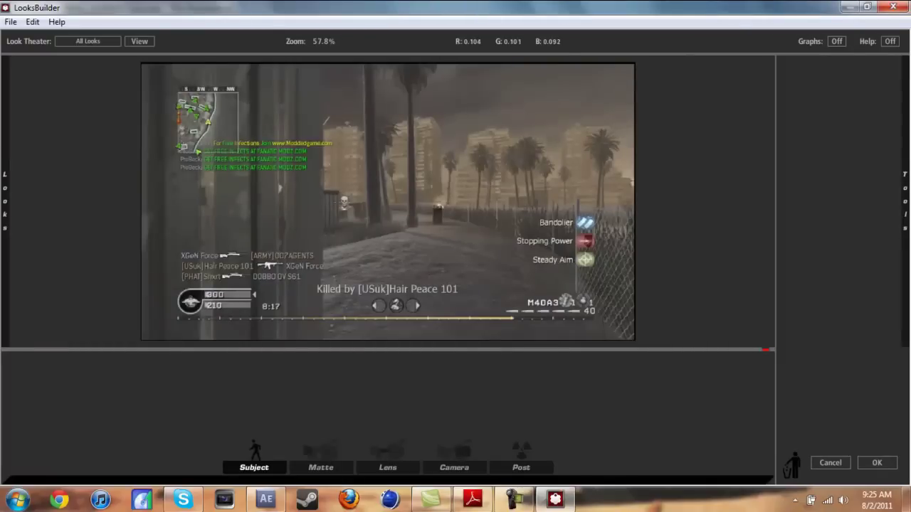
- Preview the Special Effects looks Multi Grad Cool and Swing Tilt Film on the clip
mouse_move(10, 170)
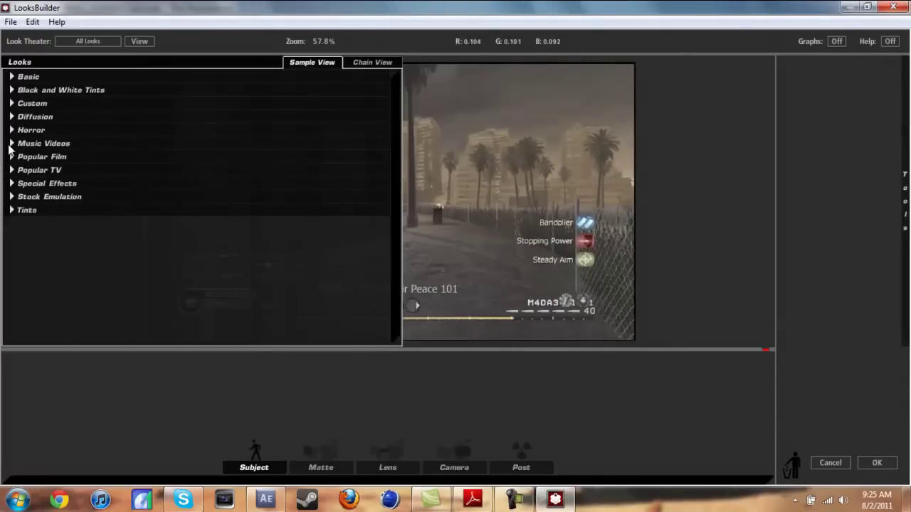
left_click(12, 144)
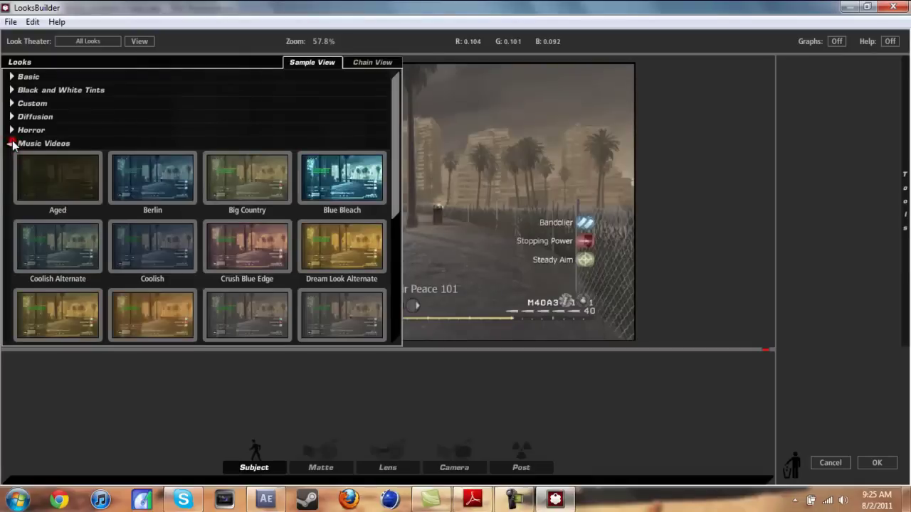
left_click(12, 144)
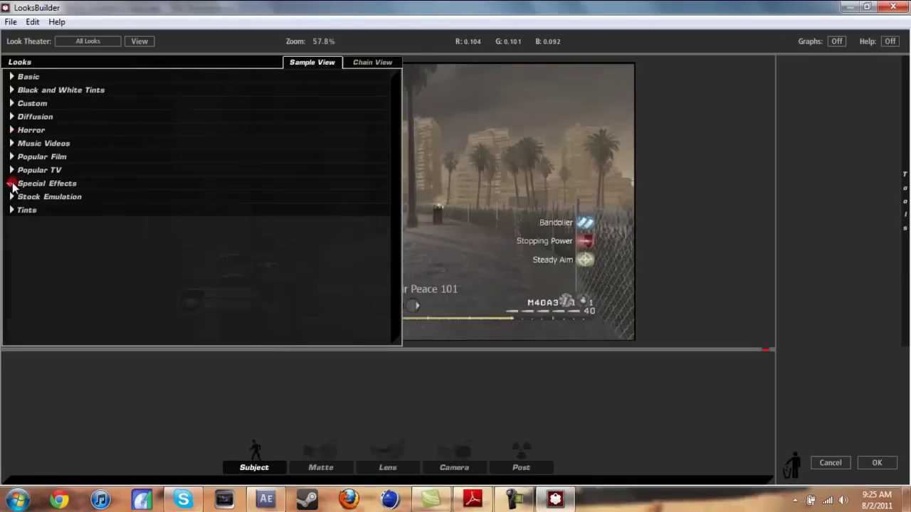
left_click(12, 184)
scroll(121, 228, "down", 2)
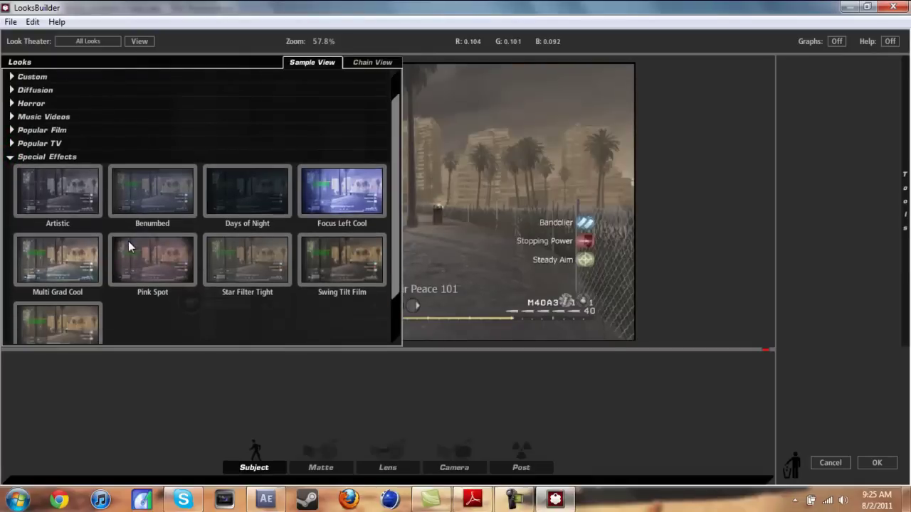
scroll(121, 250, "down", 1)
left_click(44, 214)
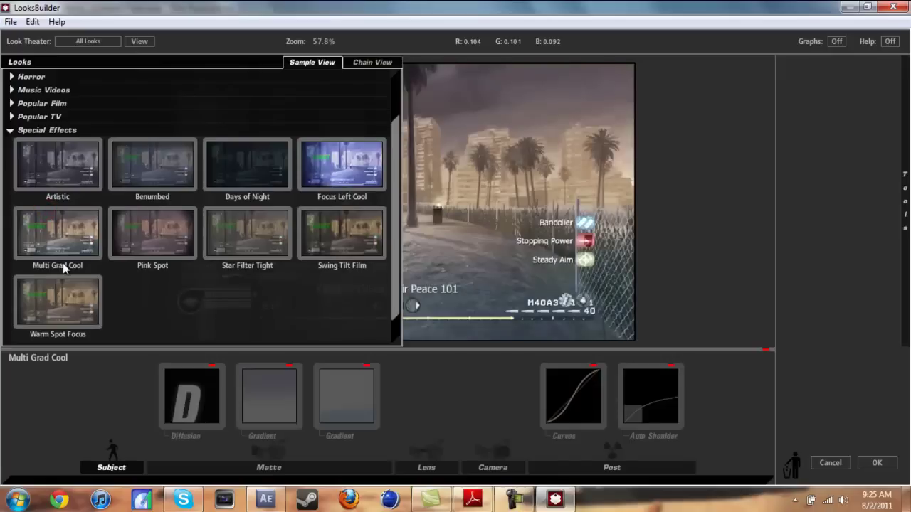
mouse_move(6, 199)
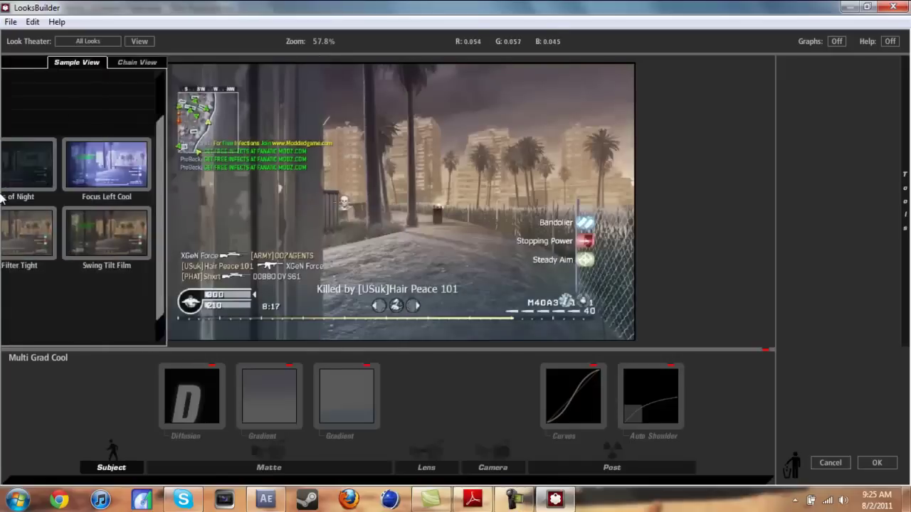
left_click(322, 238)
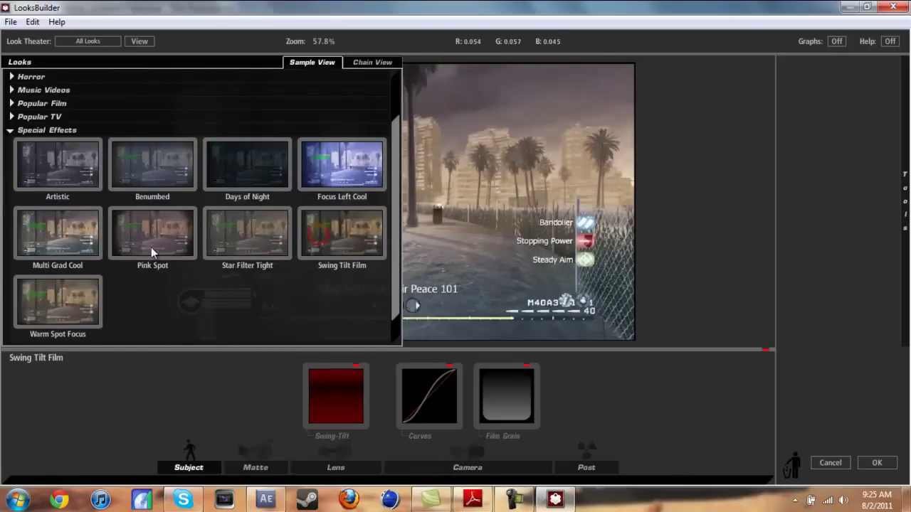
mouse_move(4, 199)
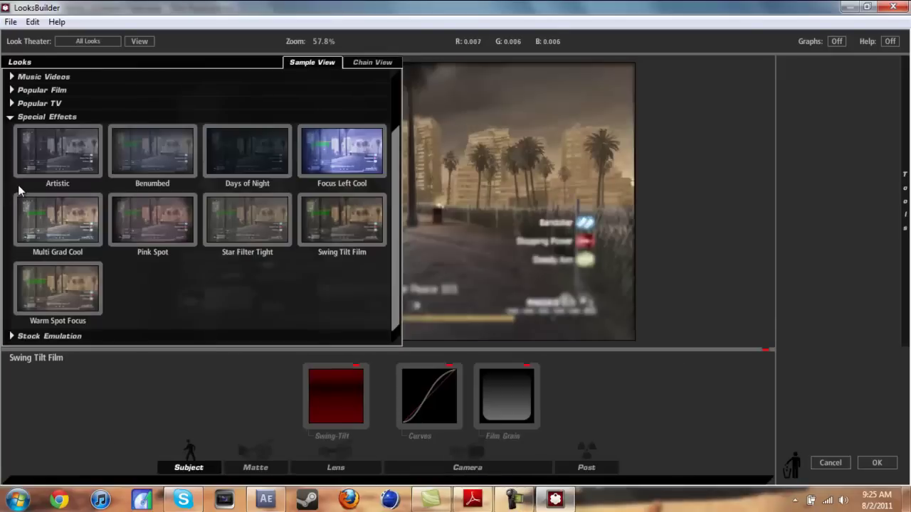
left_click(10, 117)
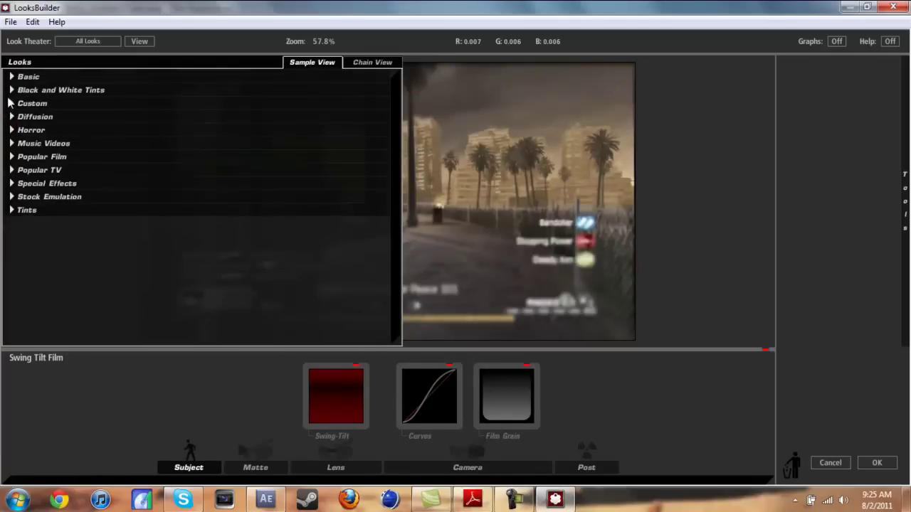
left_click(11, 184)
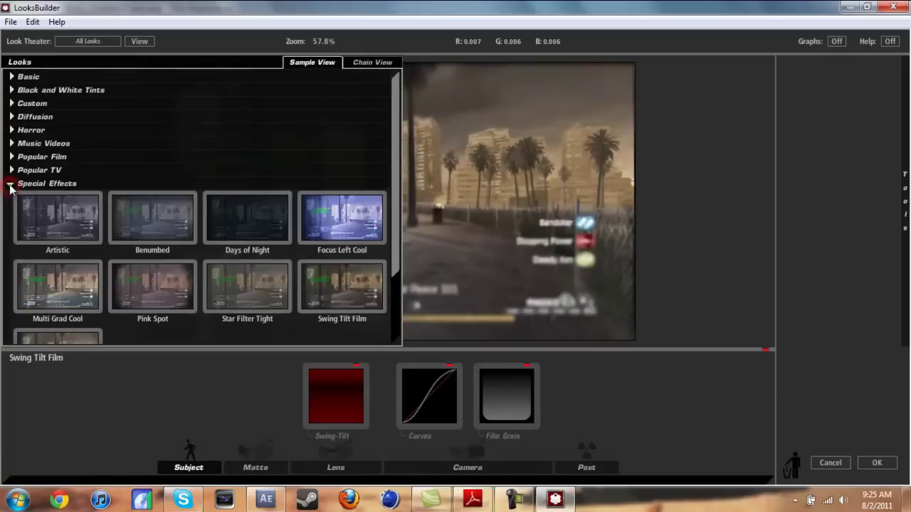
left_click(11, 184)
- Try the Popular TV looks Purple Shadow Push, Jealous Indigo and Tropico Wash, and peek at Horror
left_click(11, 171)
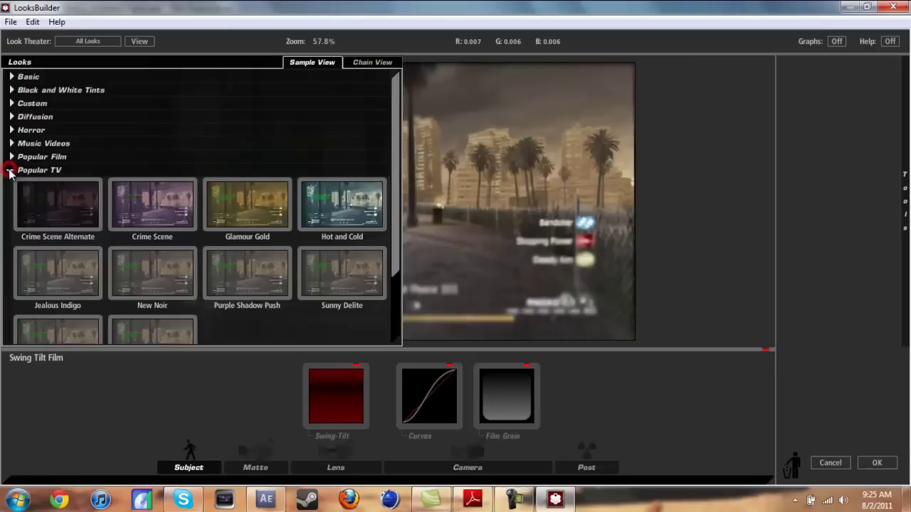
left_click(213, 273)
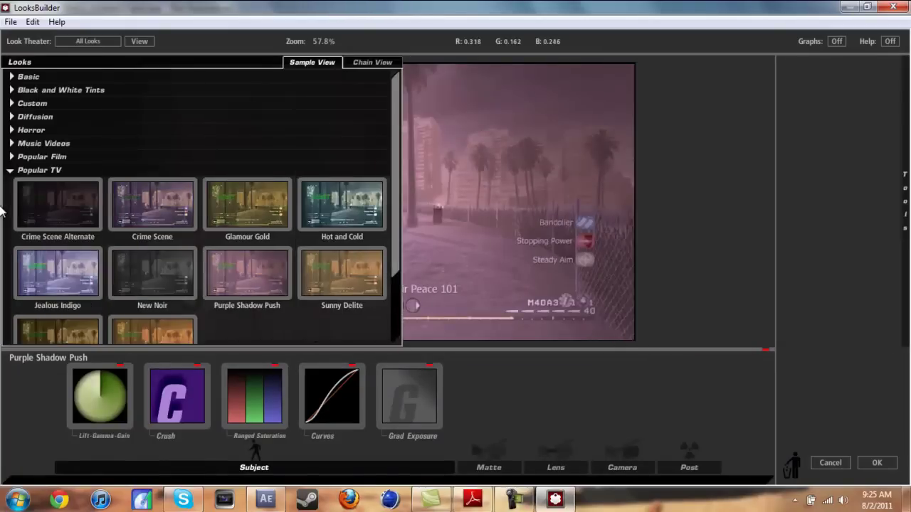
scroll(21, 253, "down", 3)
left_click(58, 232)
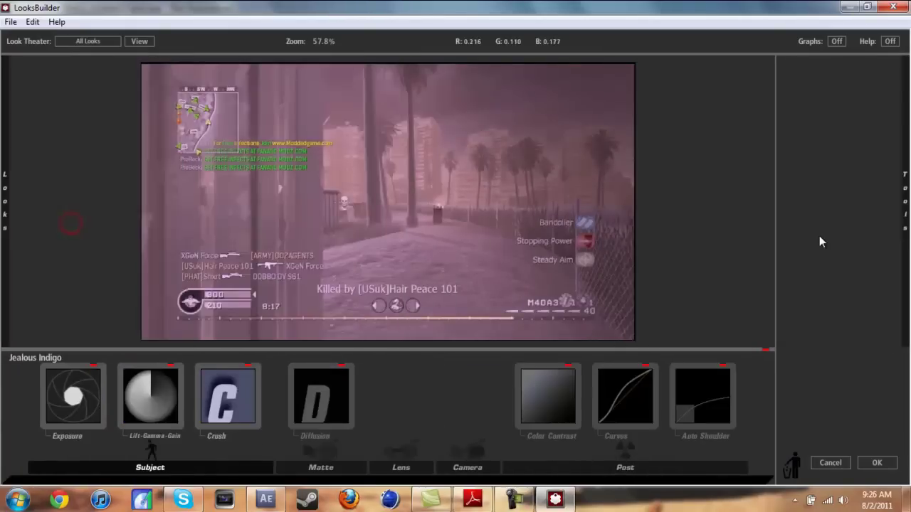
mouse_move(6, 207)
left_click(70, 304)
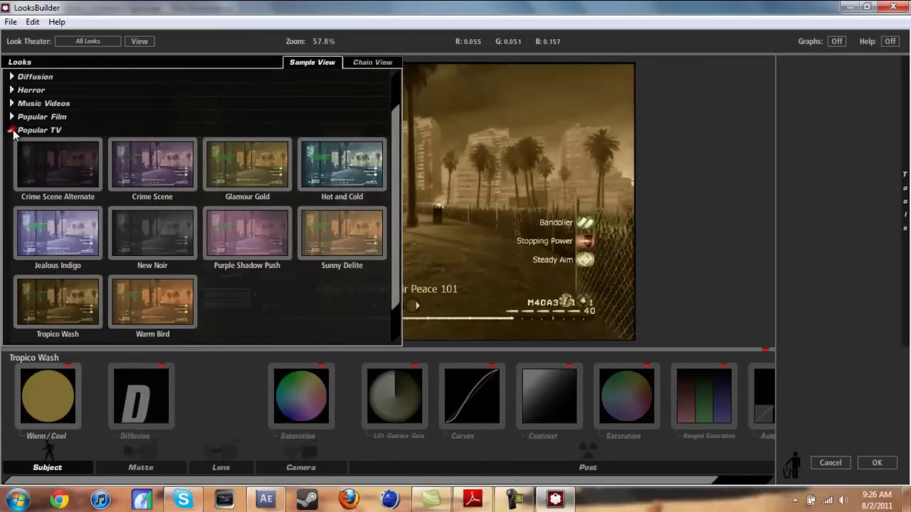
left_click(10, 130)
left_click(11, 131)
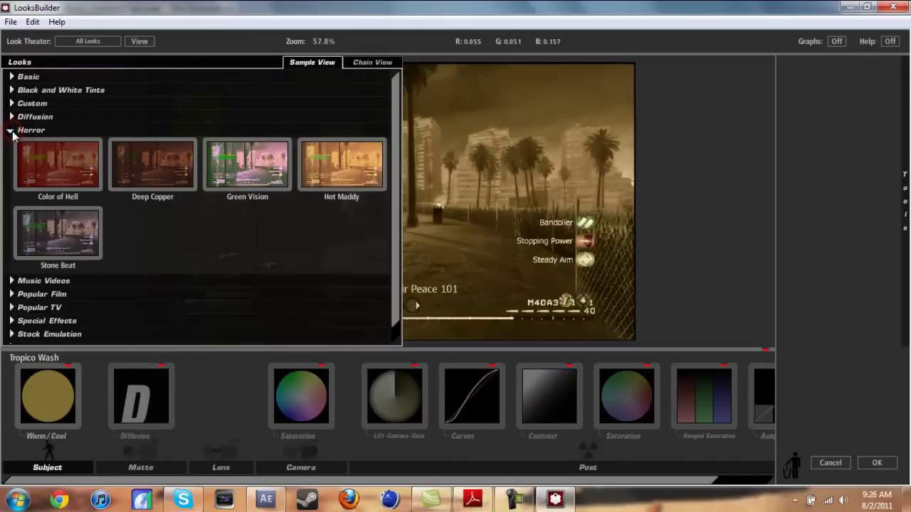
left_click(11, 130)
- From Music Videos, try Sharp, settle on Warmish, and apply it with OK
left_click(11, 143)
scroll(255, 251, "down", 5)
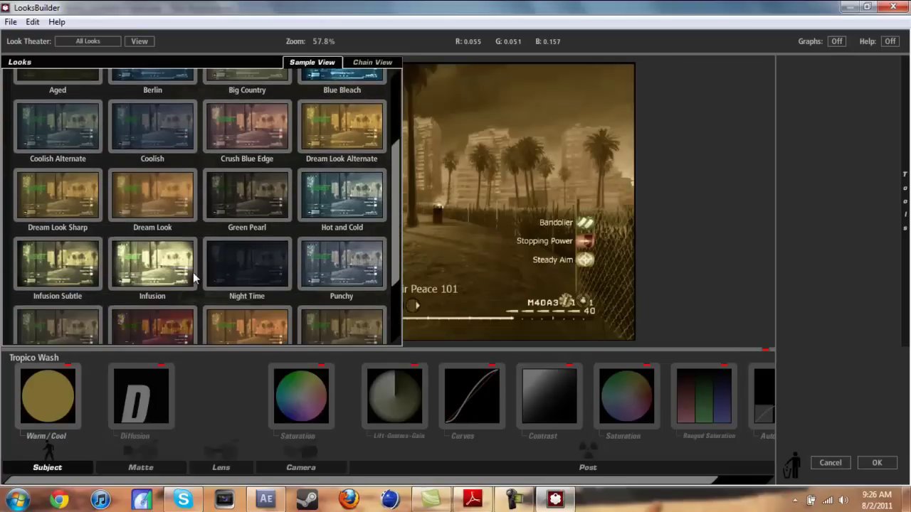
scroll(115, 256, "down", 4)
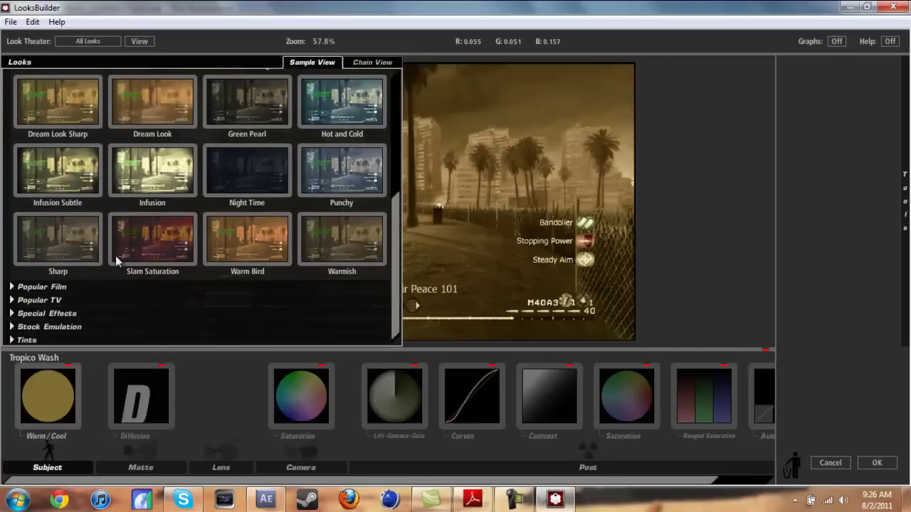
left_click(66, 245)
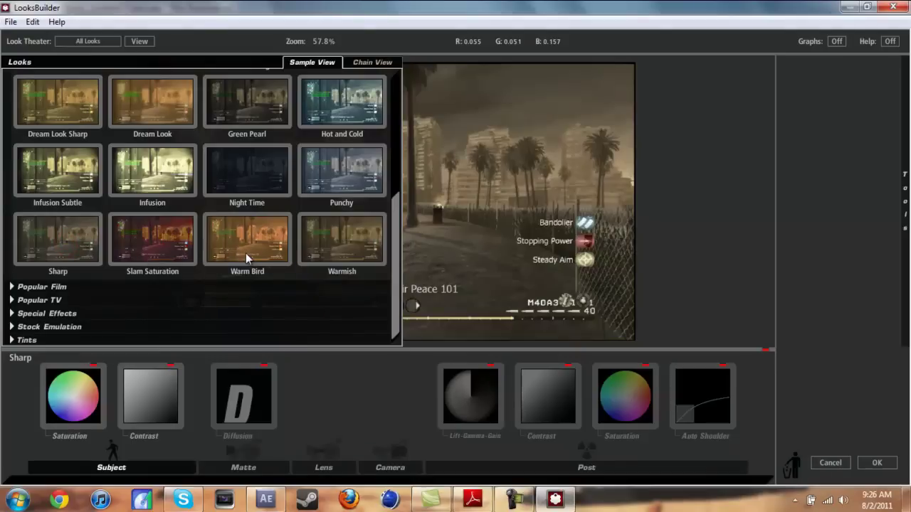
left_click(318, 255)
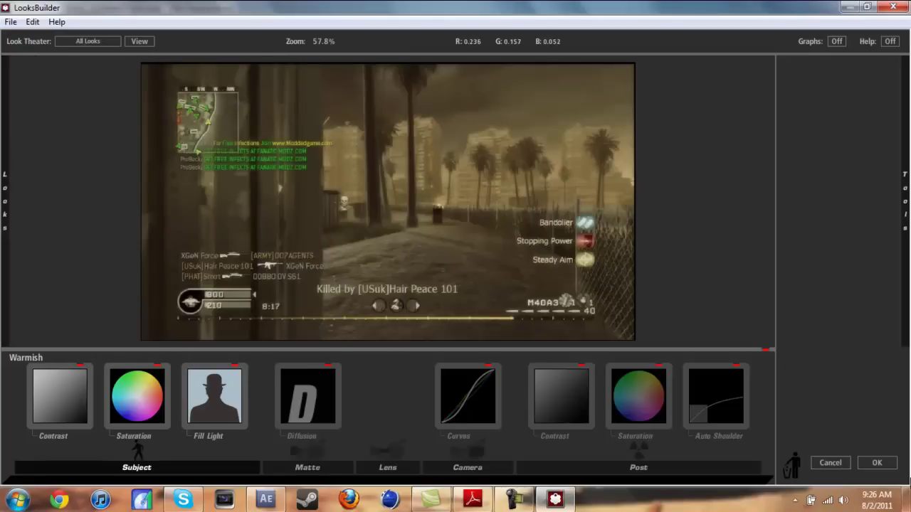
left_click(890, 463)
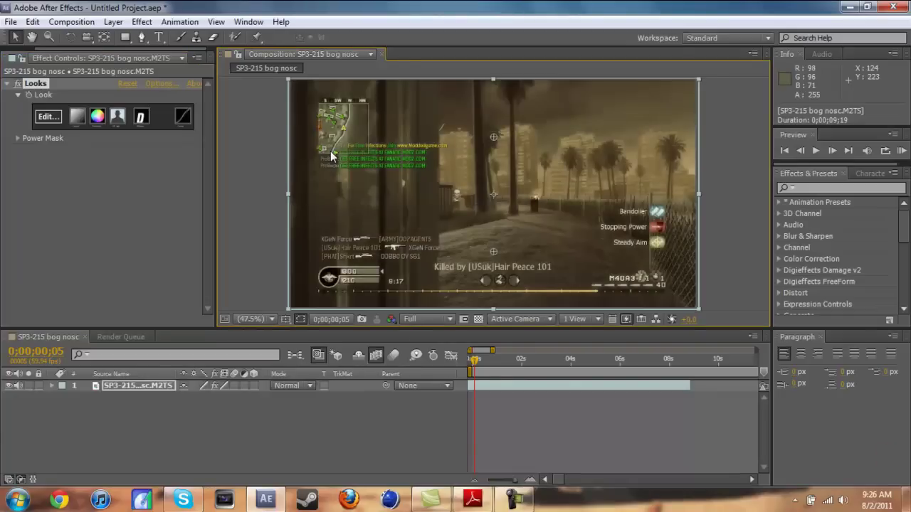
- Collapse the Looks effect's settings in Effect Controls
left_click(6, 85)
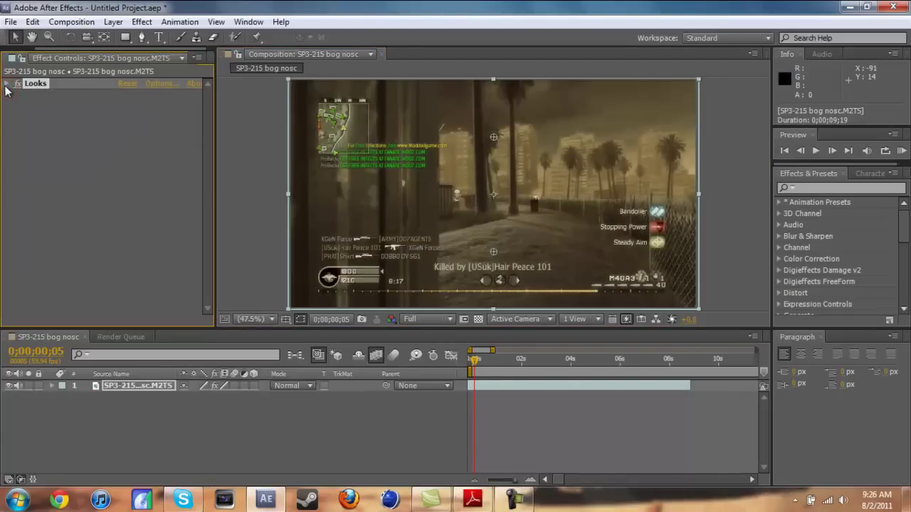
right_click(165, 406)
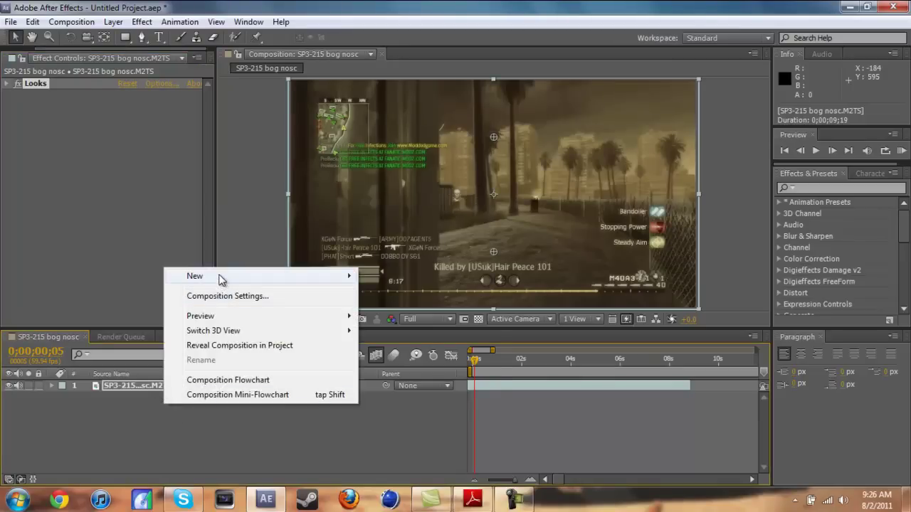
mouse_move(221, 278)
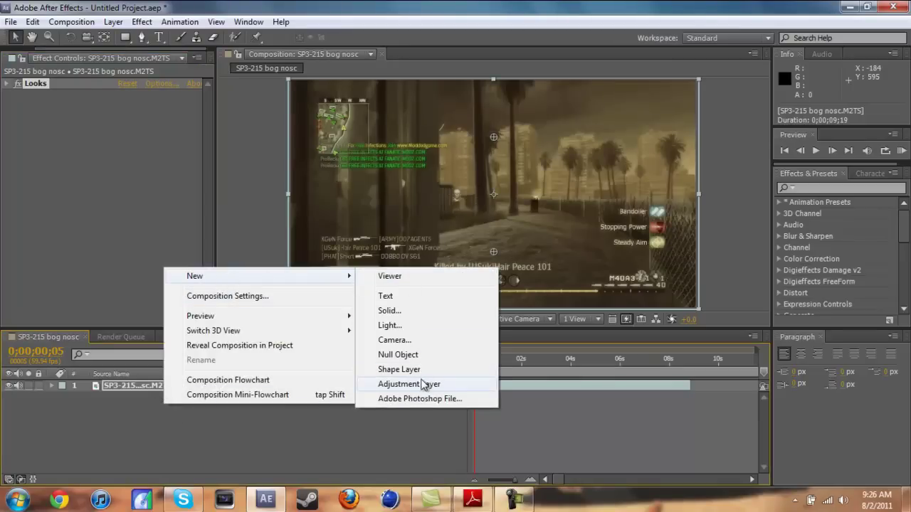
left_click(137, 407)
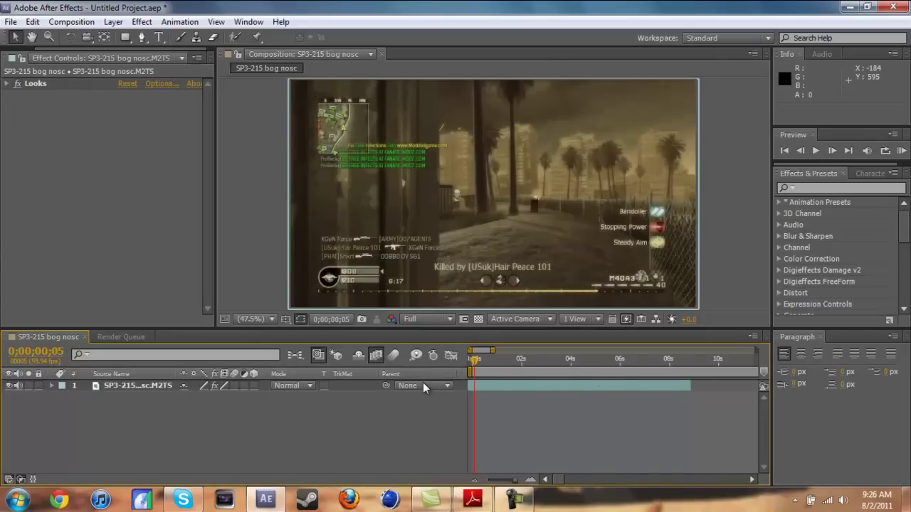
- Select the gameplay layer and apply Effect > RE:Vision Plug-ins > Twixtor Pro
left_click(127, 390)
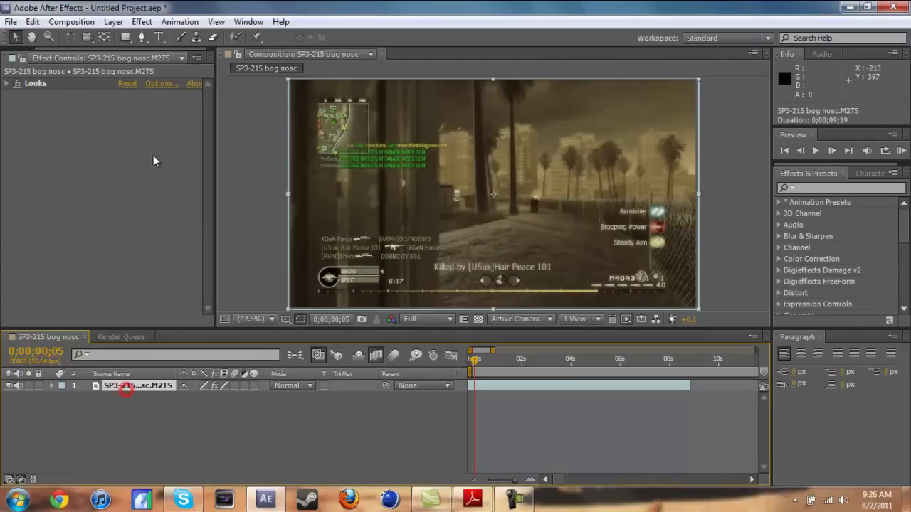
left_click(141, 22)
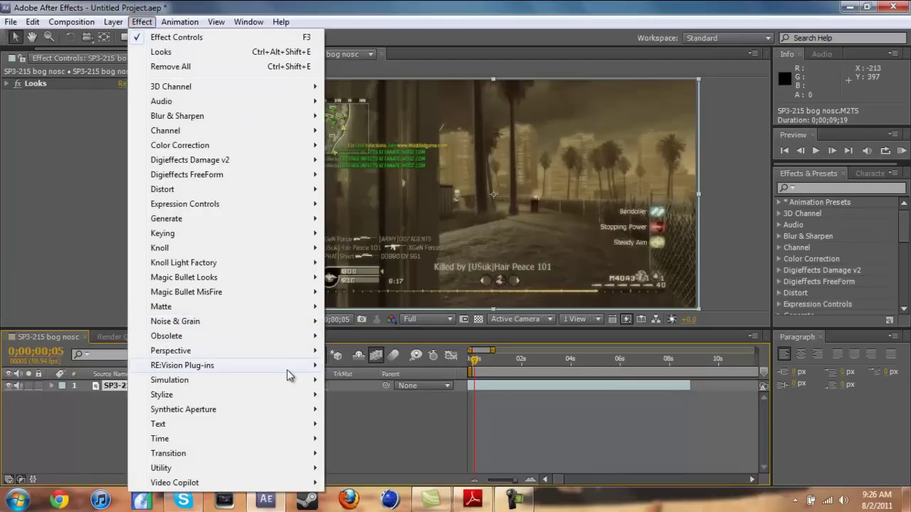
mouse_move(309, 366)
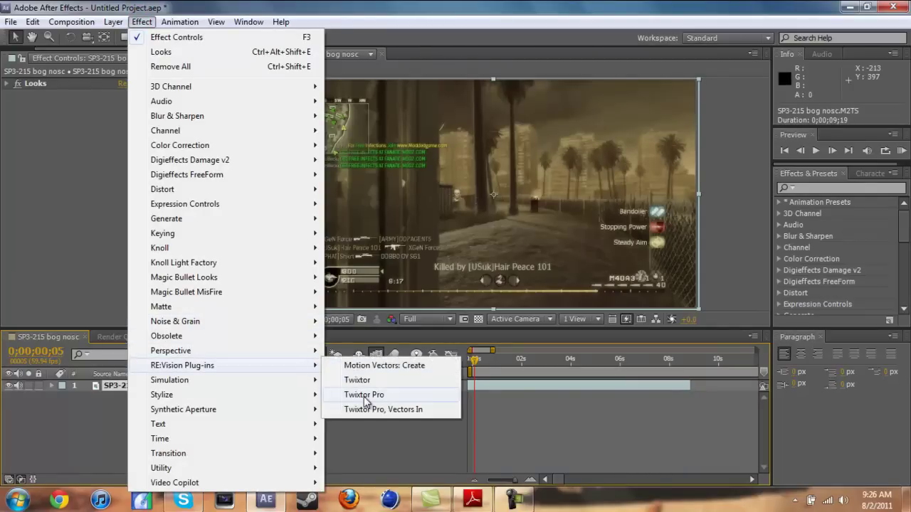
left_click(364, 395)
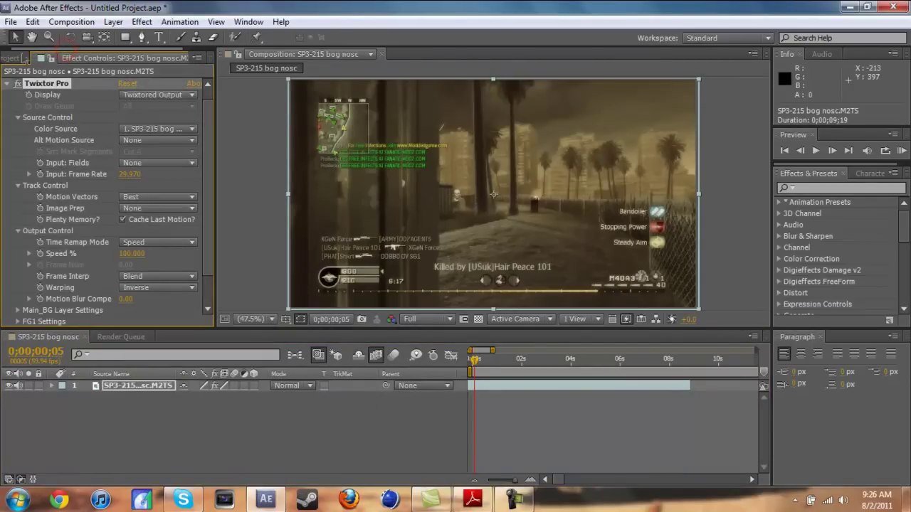
- Check the footage frame rate in the Project panel, then set Twixtor Pro's Input: Frame Rate to 59.94
left_click(13, 59)
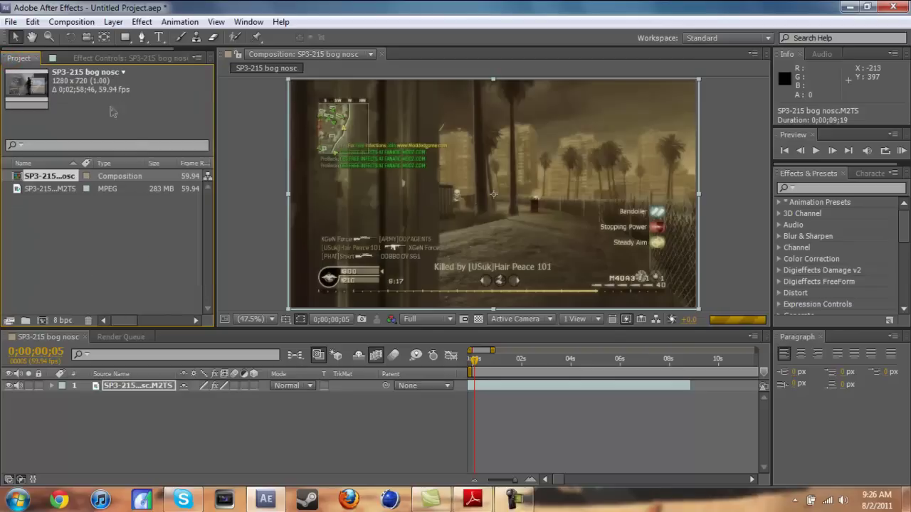
left_click(100, 58)
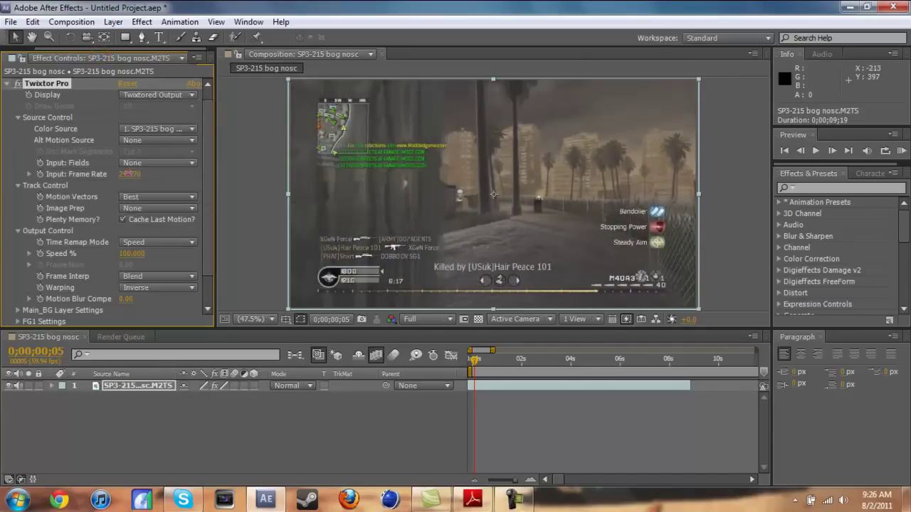
left_click(131, 175)
type("59.94")
left_click(164, 176)
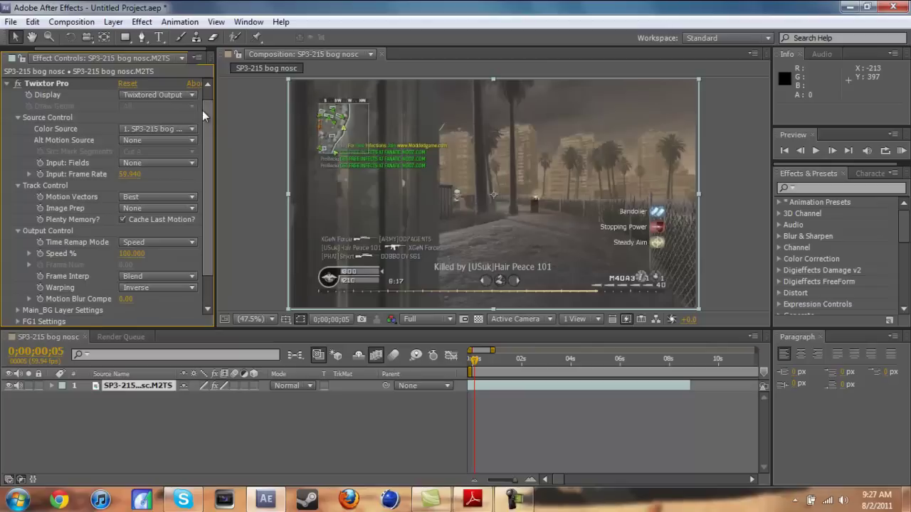
scroll(202, 113, "down", 2)
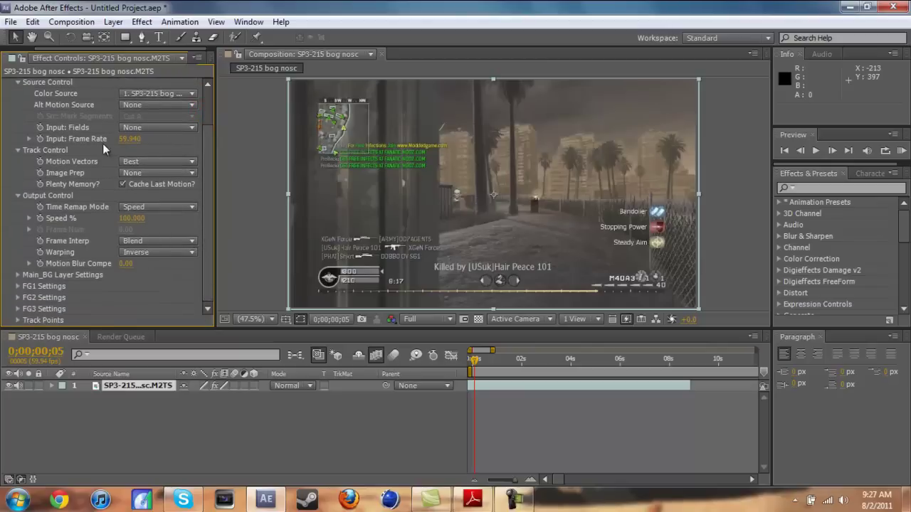
- Open the FG1 and FG2 Settings groups and raise the motion sensitivity to 50
left_click(18, 286)
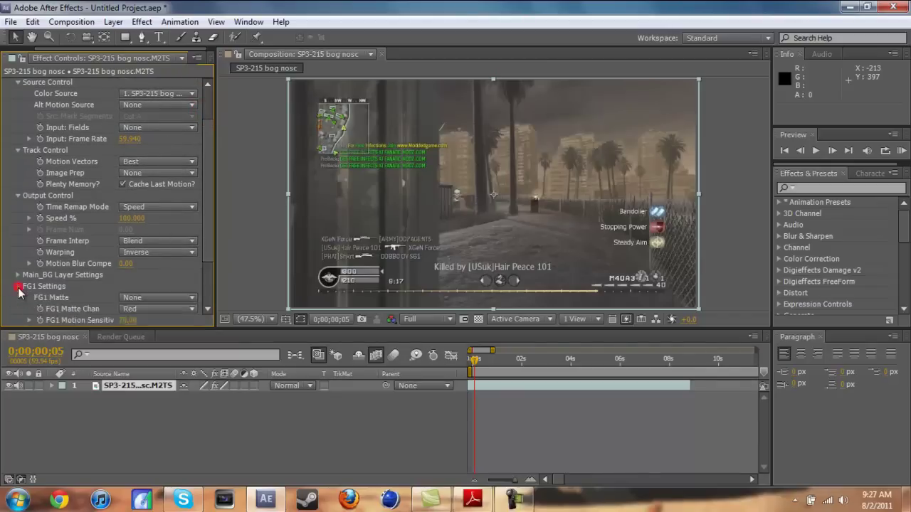
scroll(21, 292, "down", 2)
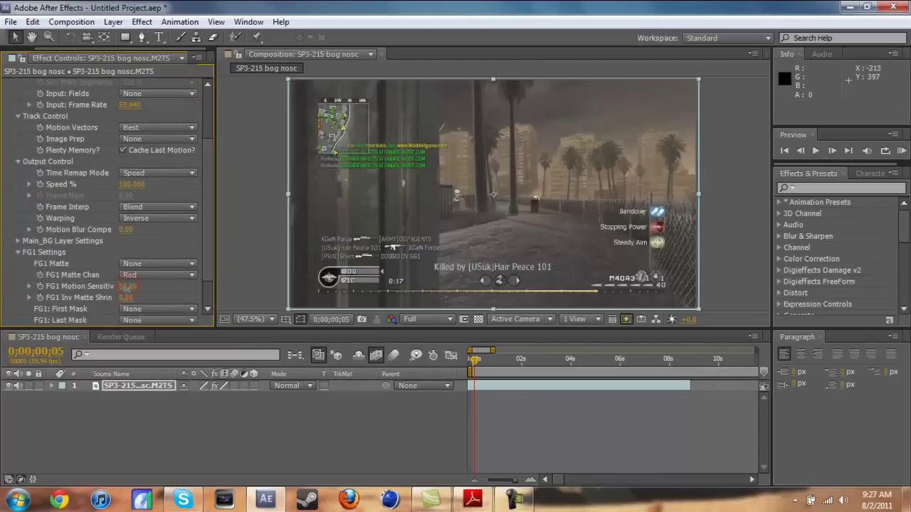
left_click(128, 287)
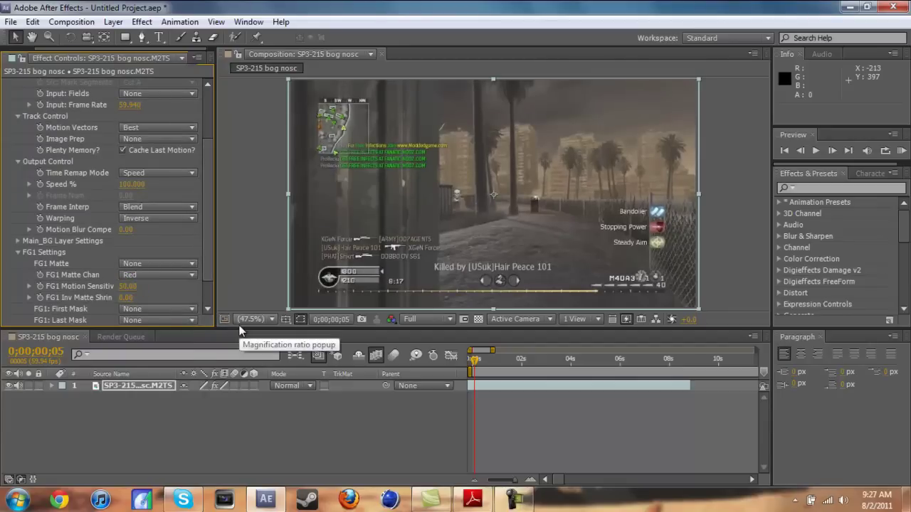
left_click(16, 253)
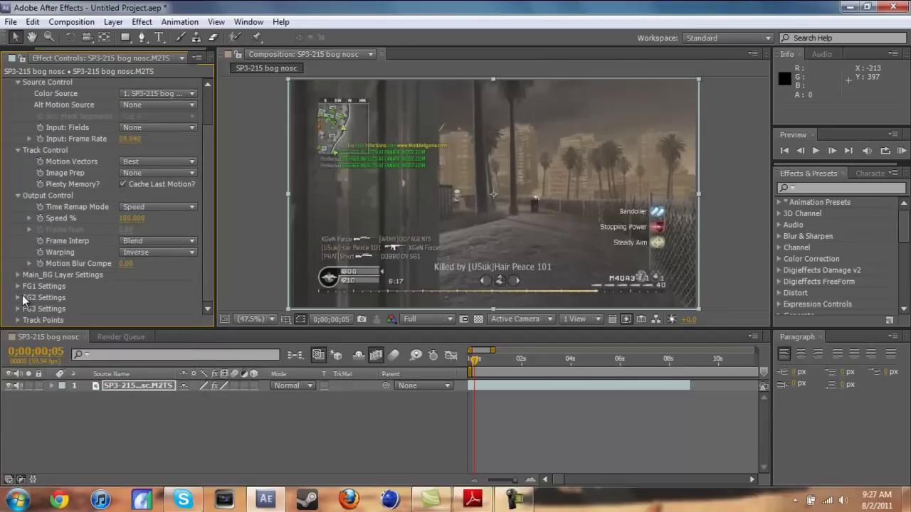
left_click(17, 297)
left_click_drag(126, 291, 162, 283)
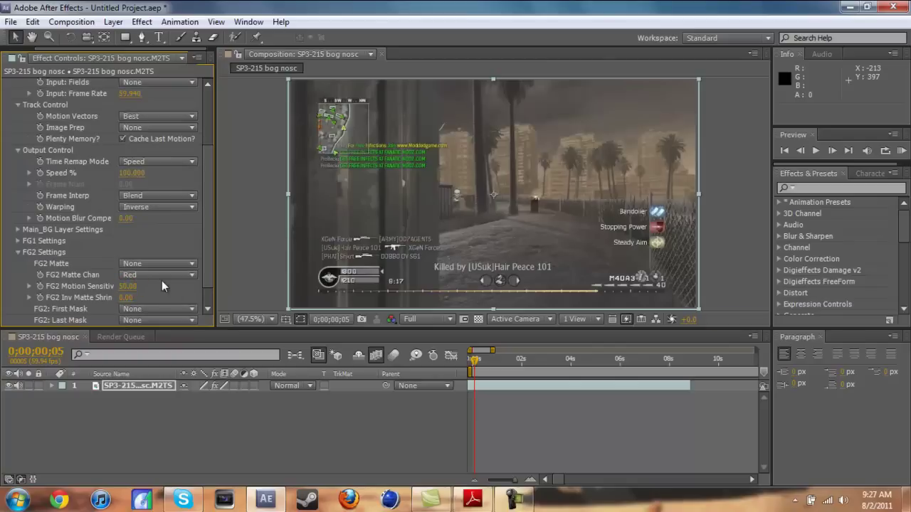
left_click(17, 252)
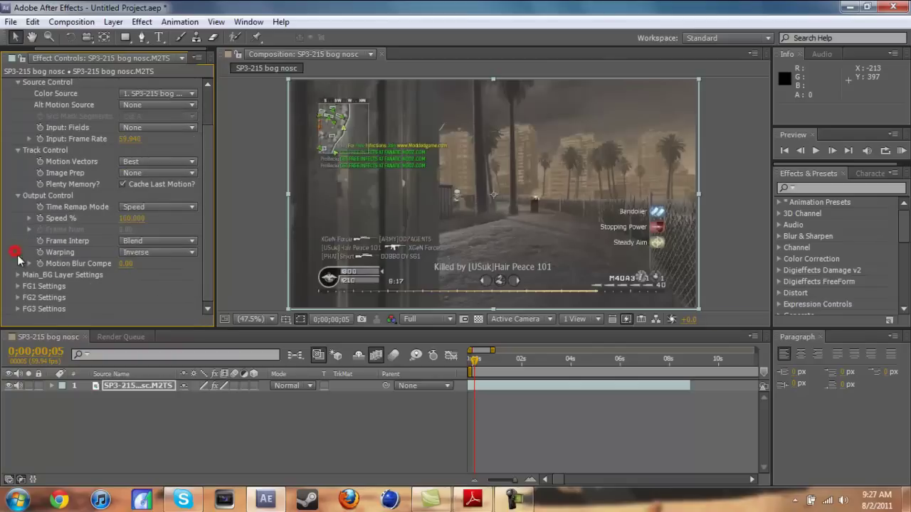
- Check FG3 Settings, then collapse the entire Twixtor Pro effect
left_click(17, 309)
left_click(129, 286)
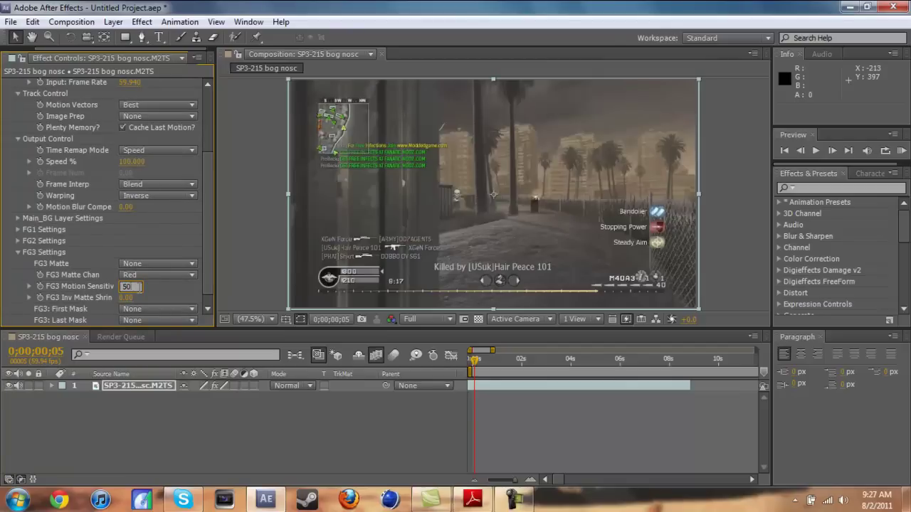
left_click(17, 253)
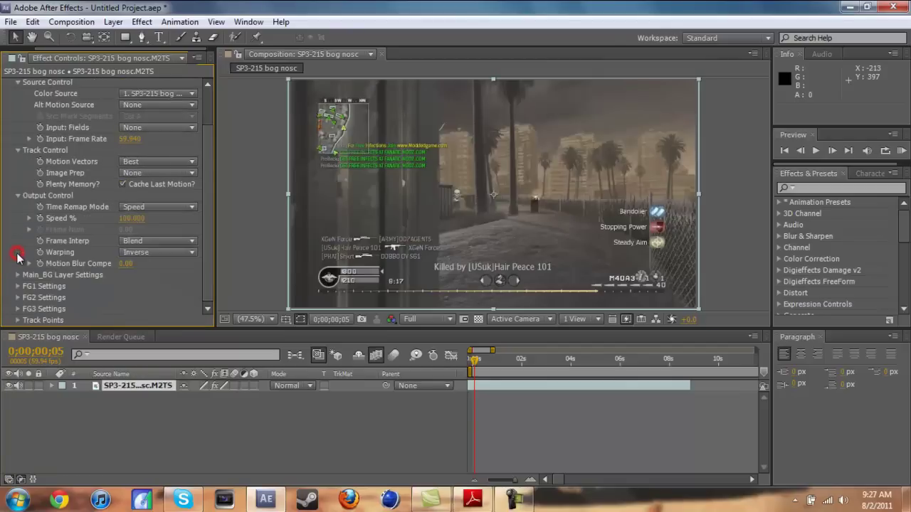
scroll(21, 107, "up", 2)
left_click(7, 96)
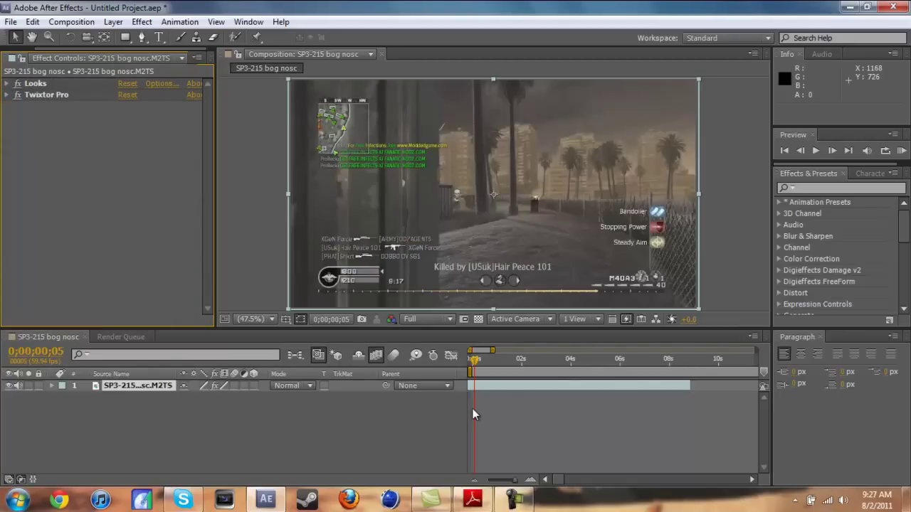
- Twirl open layer 1 > Effects > Twixtor Pro > Output Control in the timeline to expose Speed %
left_click(51, 384)
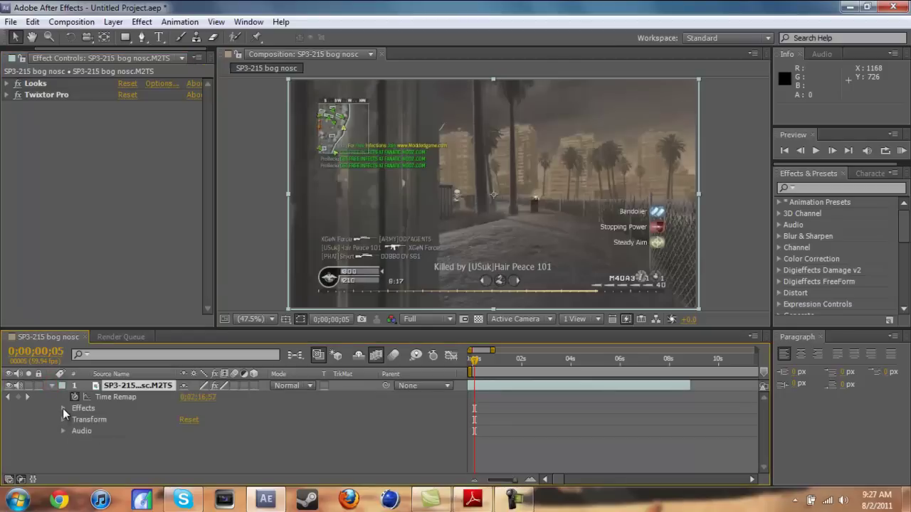
left_click(62, 408)
left_click(74, 432)
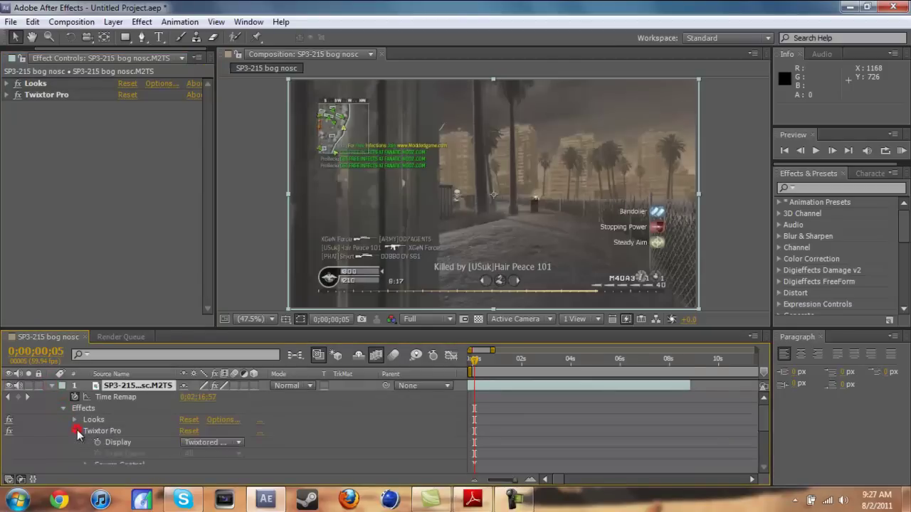
scroll(78, 436, "down", 3)
left_click(86, 442)
scroll(135, 470, "down", 3)
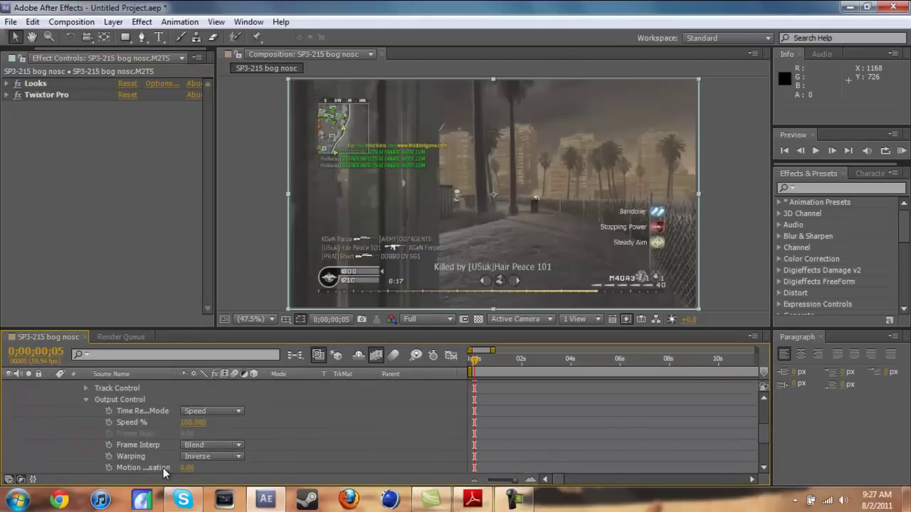
scroll(108, 441, "up", 5)
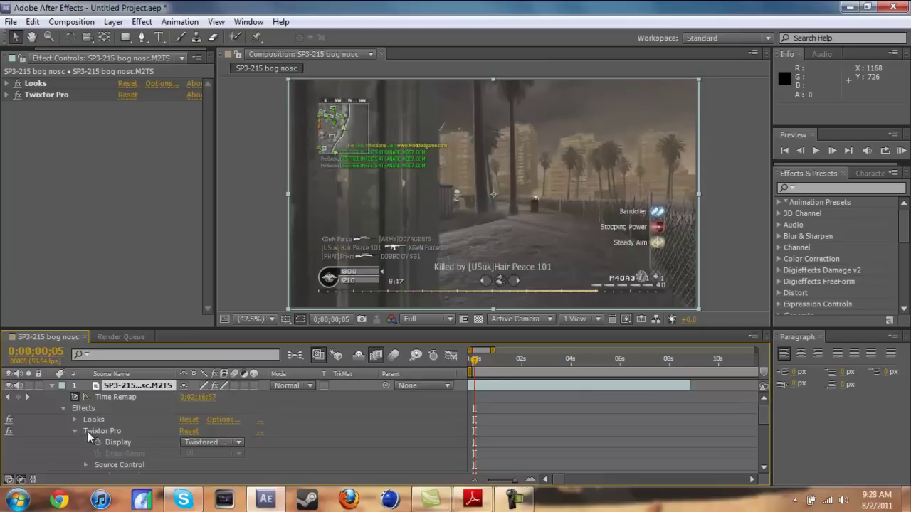
scroll(100, 431, "down", 5)
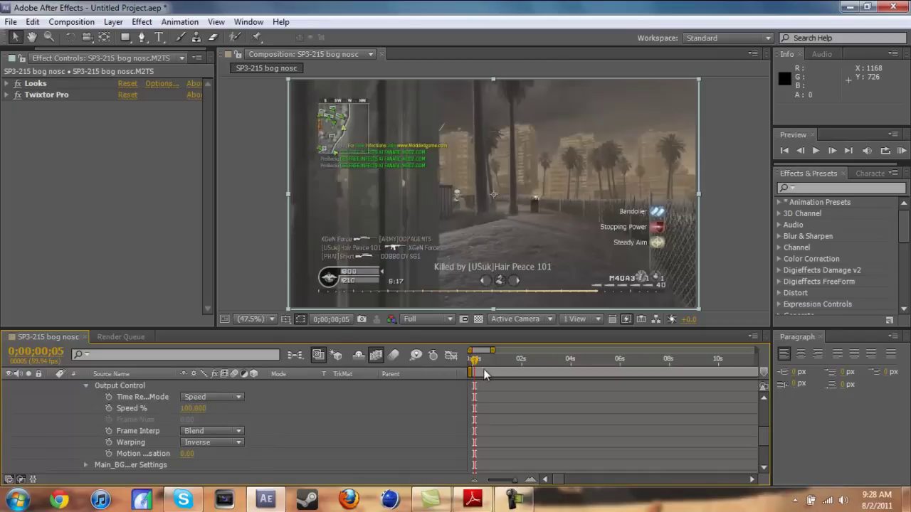
- Move the current time to 0;00;02;41 on the time ruler
left_click(510, 360)
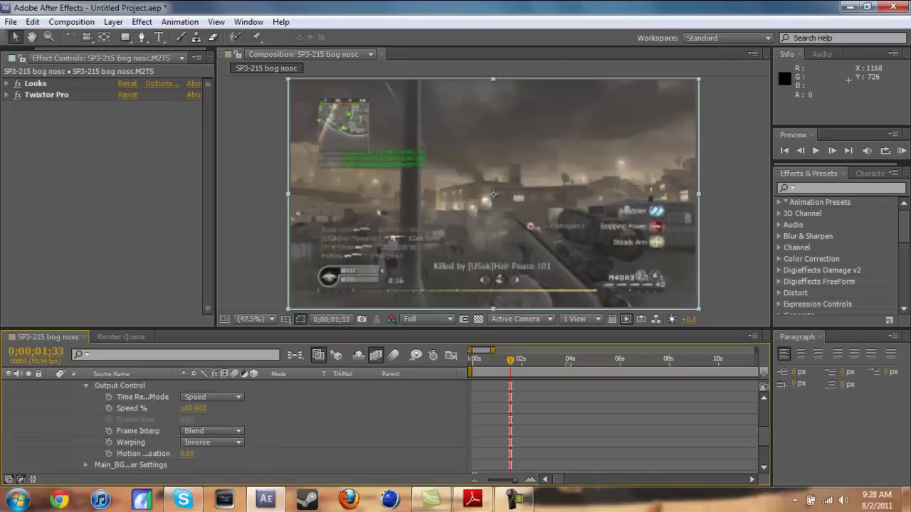
left_click(568, 361)
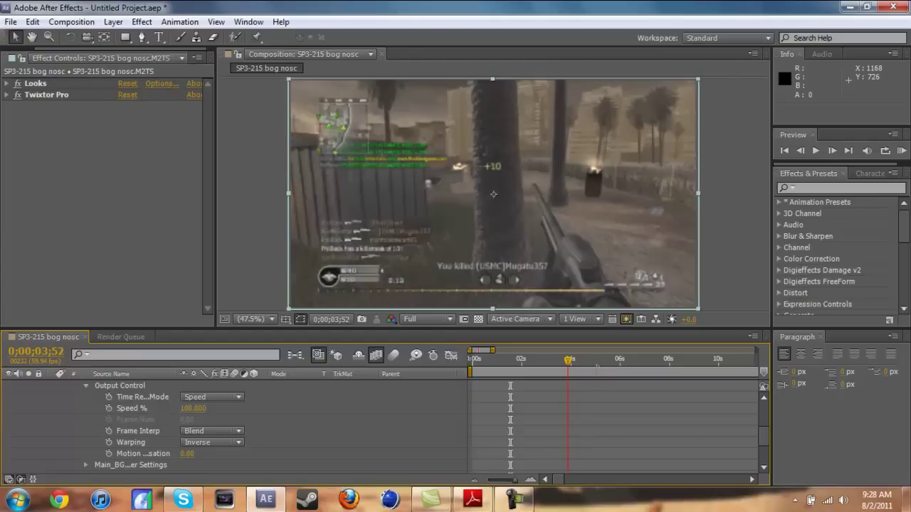
left_click(546, 364)
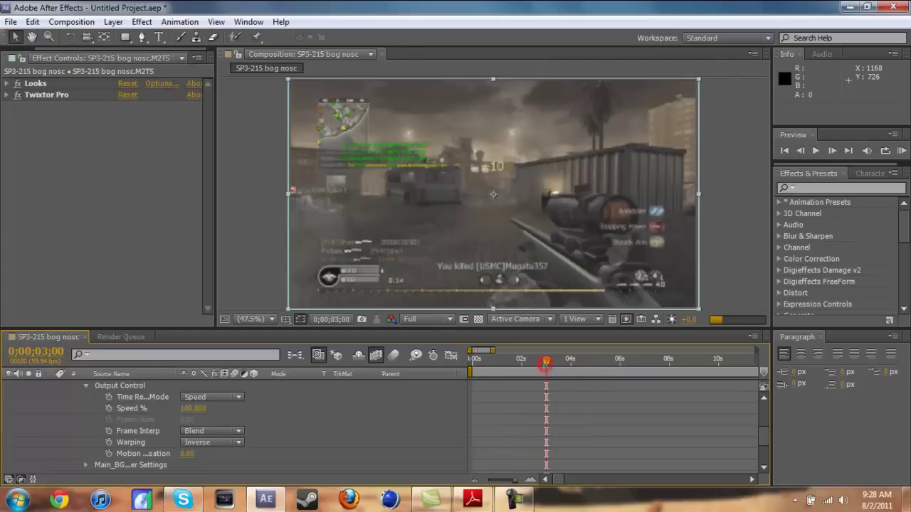
left_click_drag(546, 364, 539, 370)
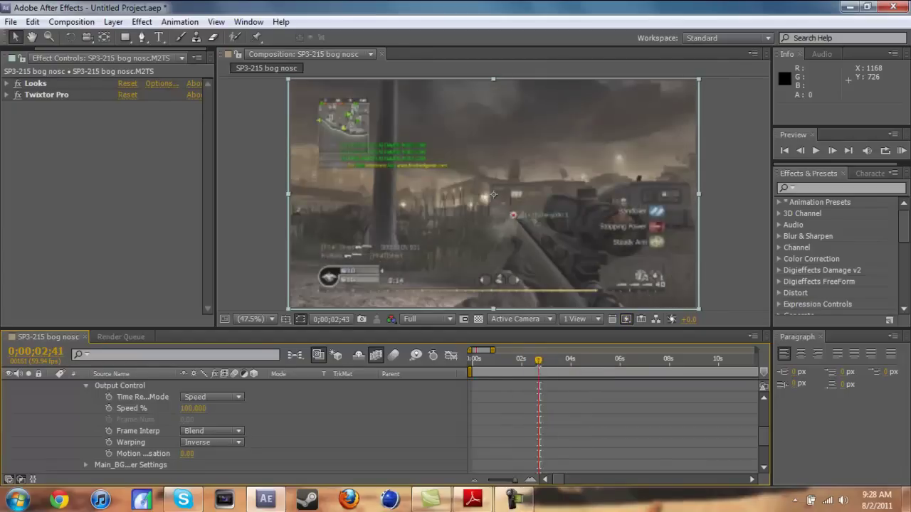
left_click(538, 368)
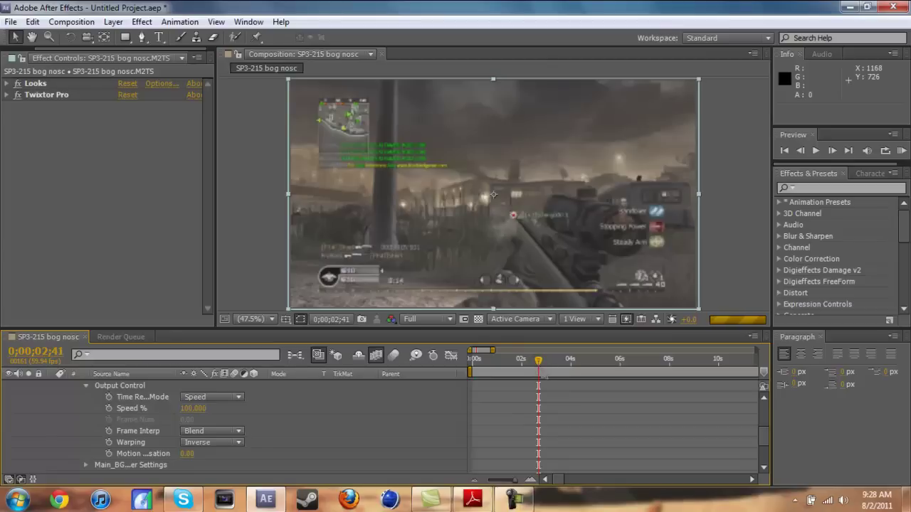
- Move to around 0;00;02;51 and set the Composition preview resolution to Half
left_click(543, 369)
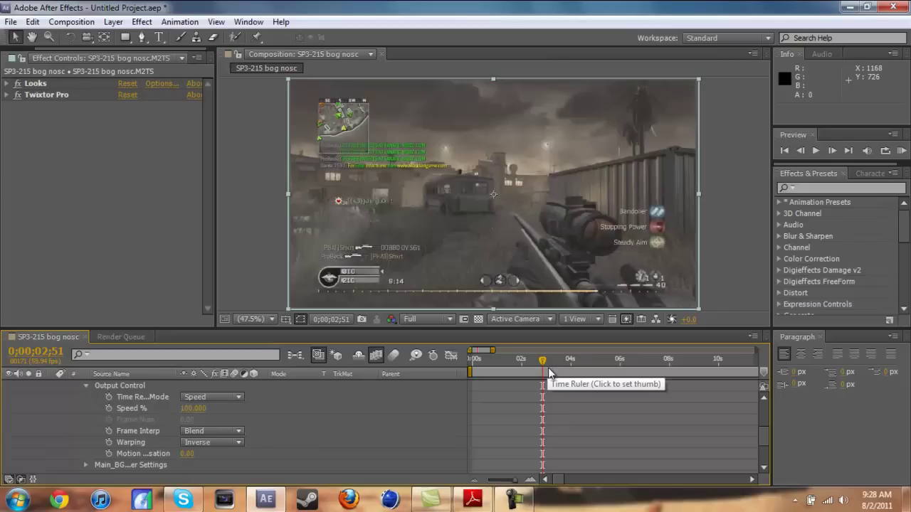
left_click(831, 151)
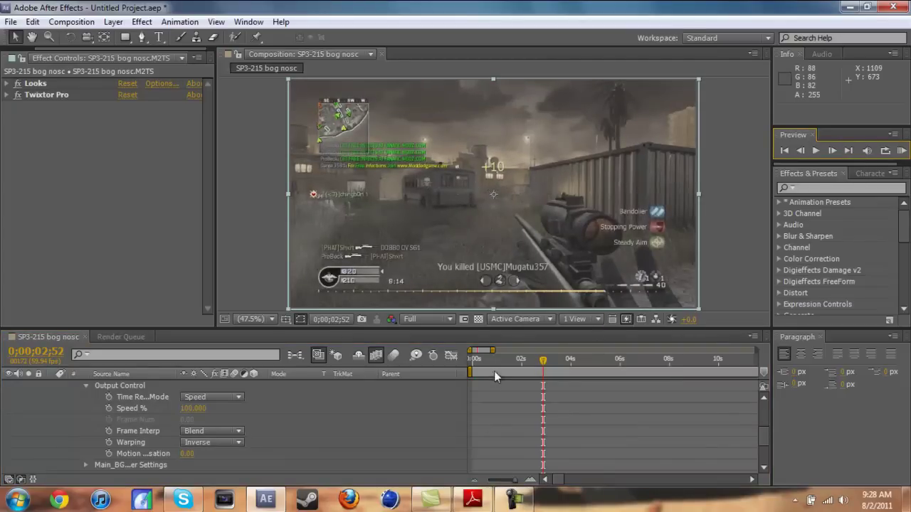
left_click(444, 319)
left_click(451, 369)
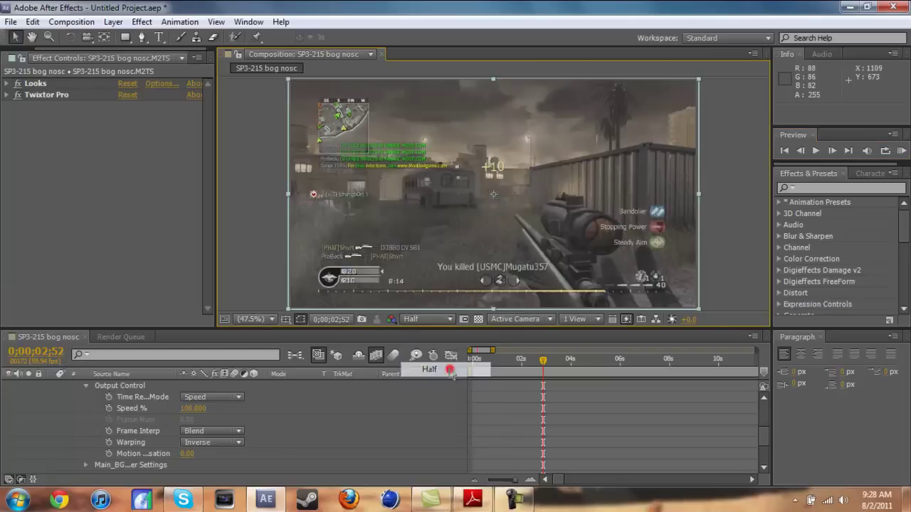
- Step back frame by frame to 0;00;02;40 and set the first Speed % keyframe at 100
left_click(801, 151)
left_click(802, 152)
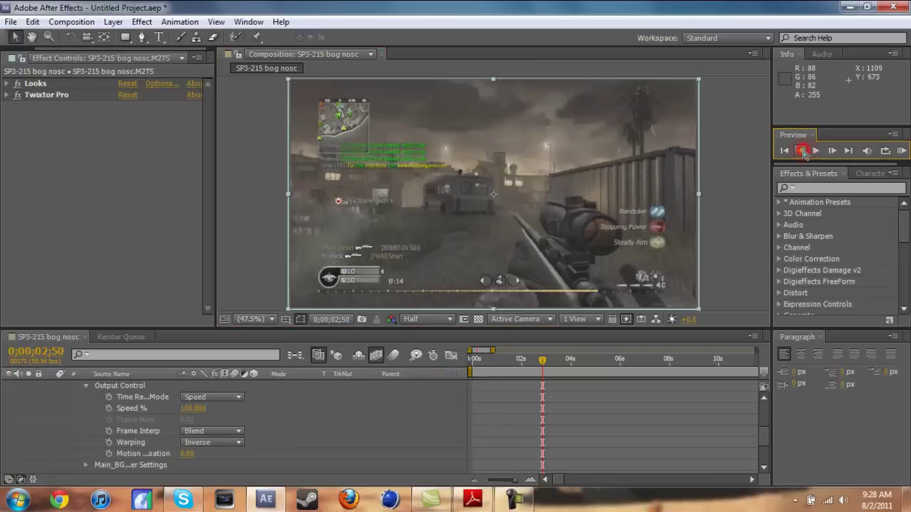
left_click(801, 151)
left_click(801, 150)
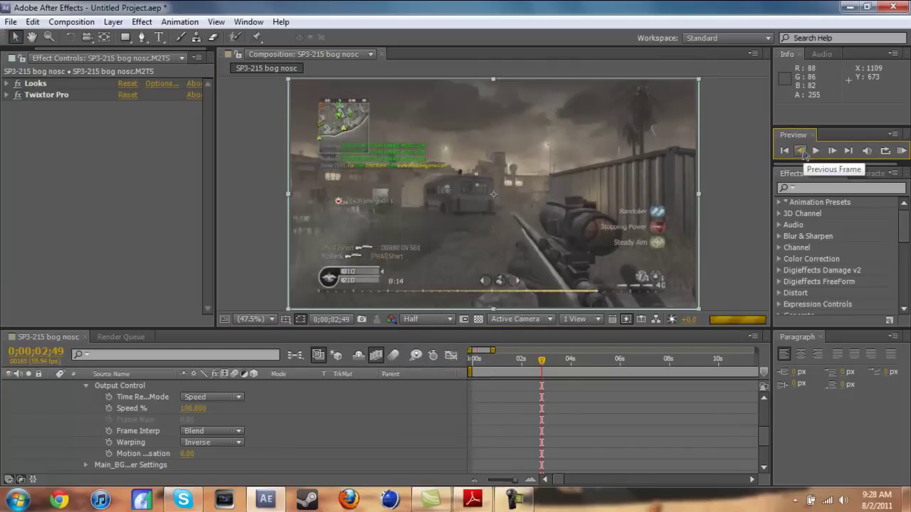
left_click(803, 151)
left_click(801, 151)
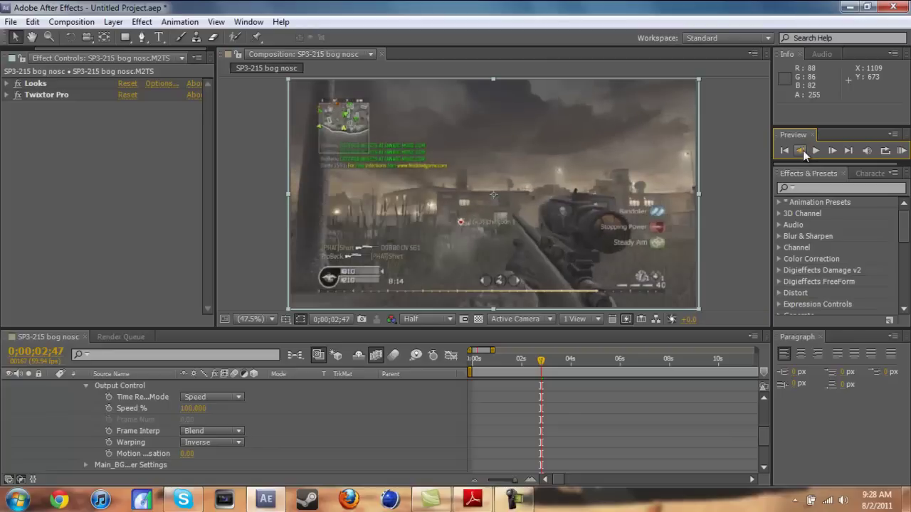
left_click(802, 151)
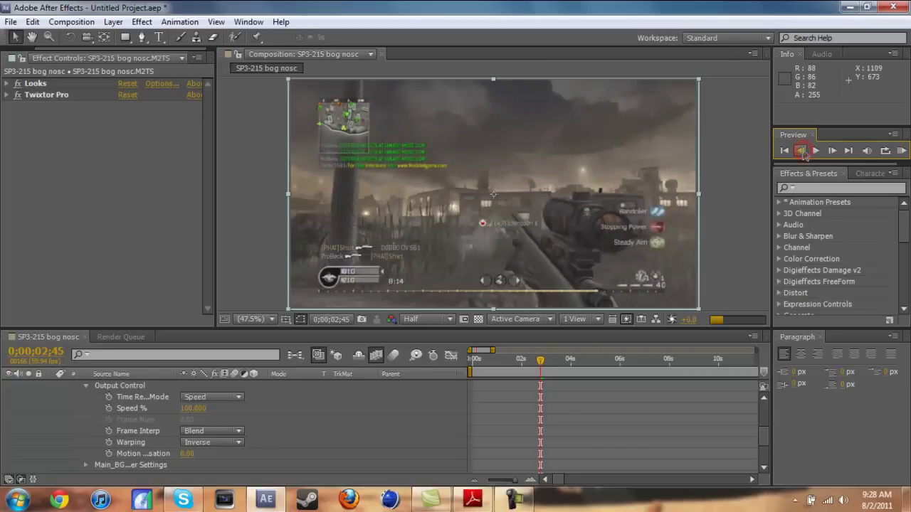
left_click(802, 150)
left_click(802, 150)
left_click(802, 151)
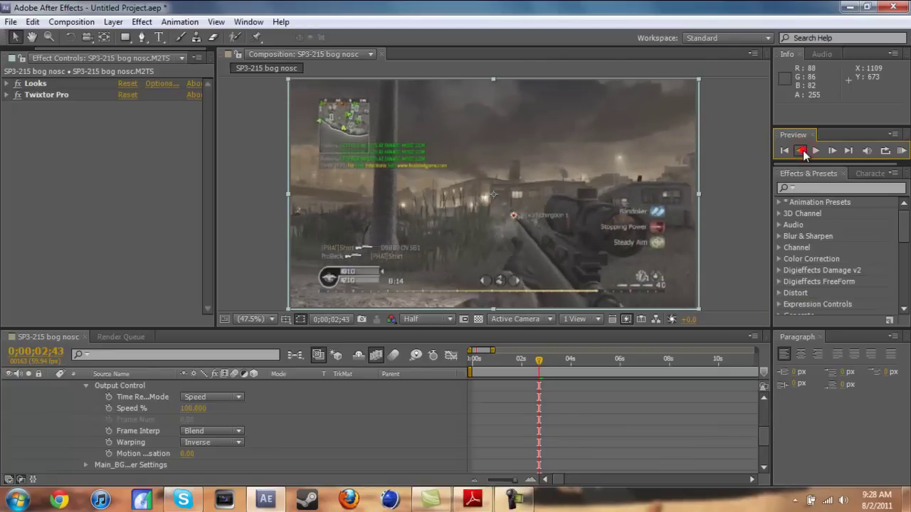
left_click(802, 150)
left_click(803, 150)
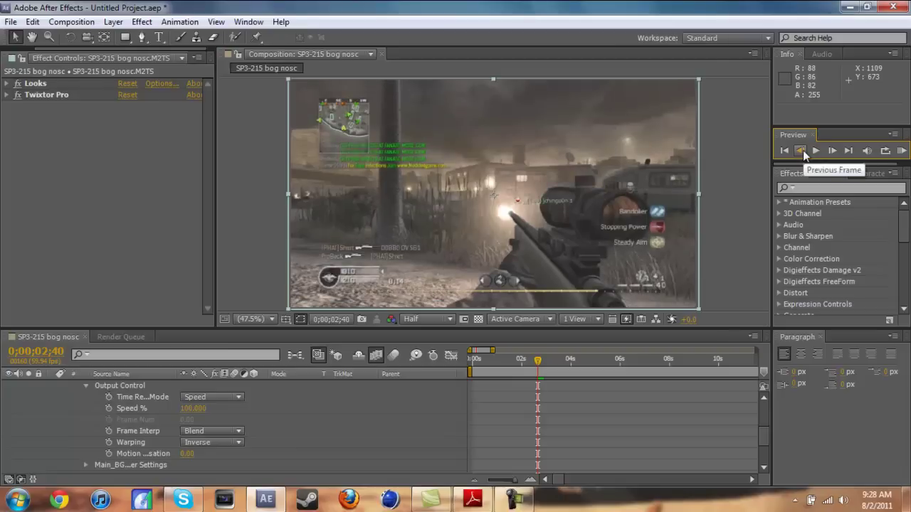
left_click(109, 409)
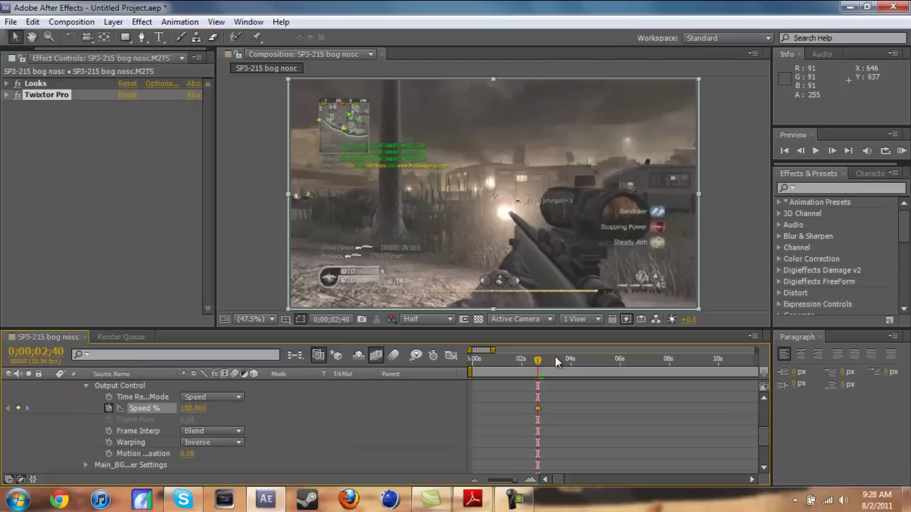
- Play the clip from 0;00;02;40, stop, and step forward two frames
left_click(830, 150)
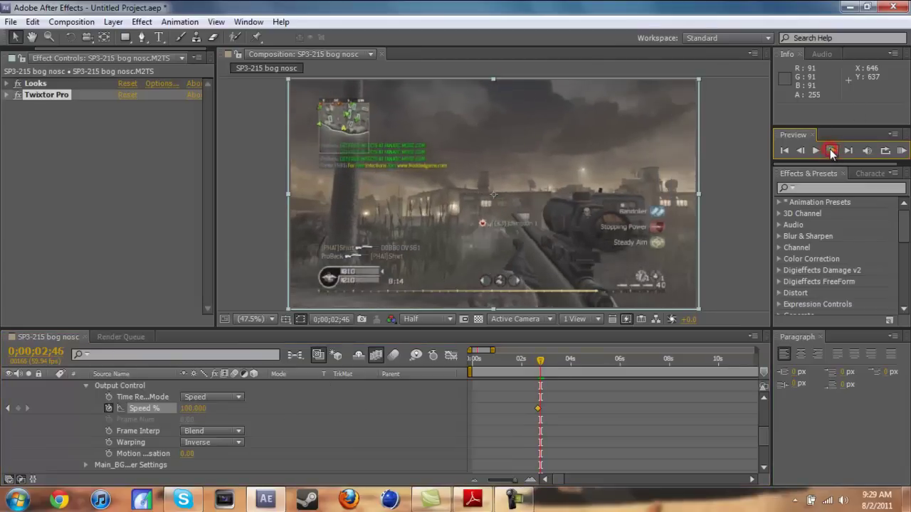
left_click(530, 434)
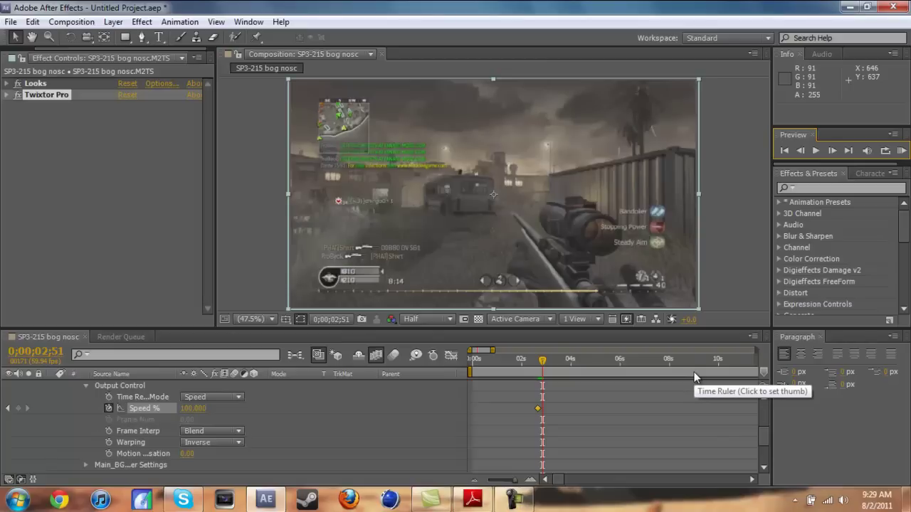
left_click(829, 154)
left_click(829, 154)
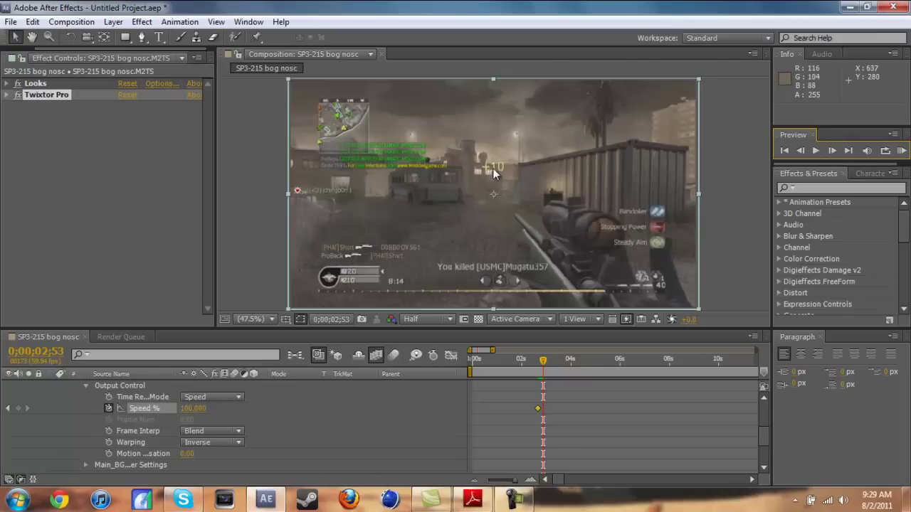
- Set Speed % to 3 to add a keyframe, then scrub to check the slowdown
left_click(194, 410)
type("3")
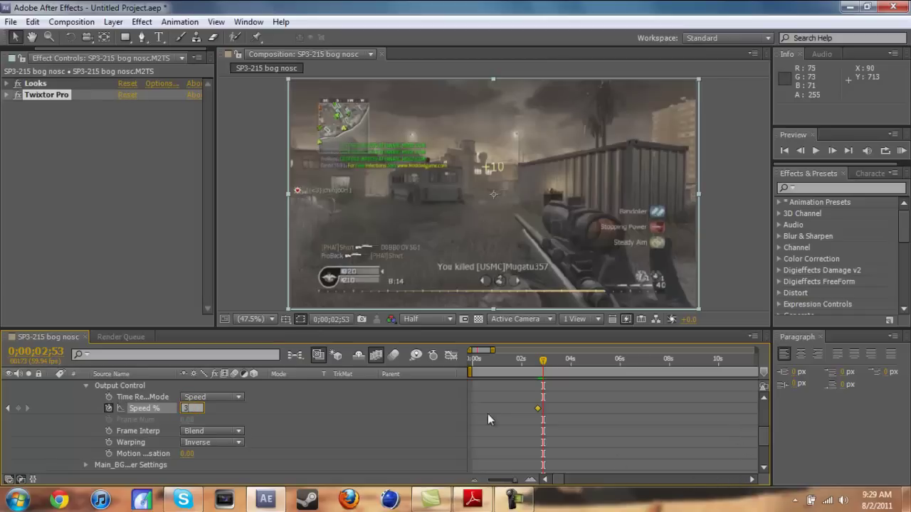
left_click(378, 420)
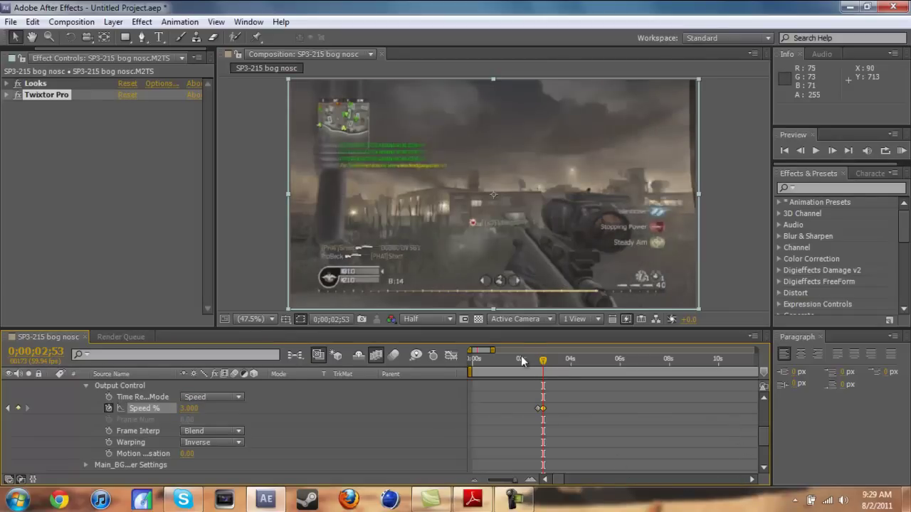
left_click_drag(540, 361, 572, 366)
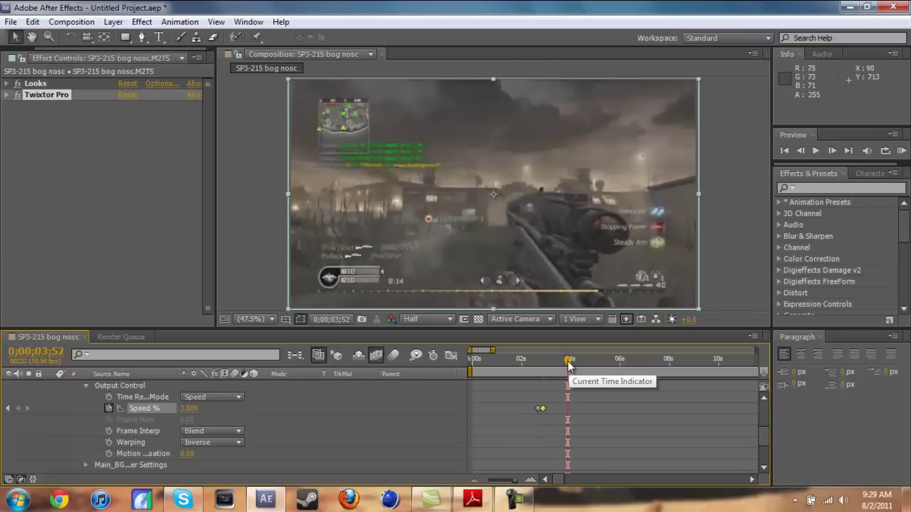
left_click_drag(569, 366, 542, 367)
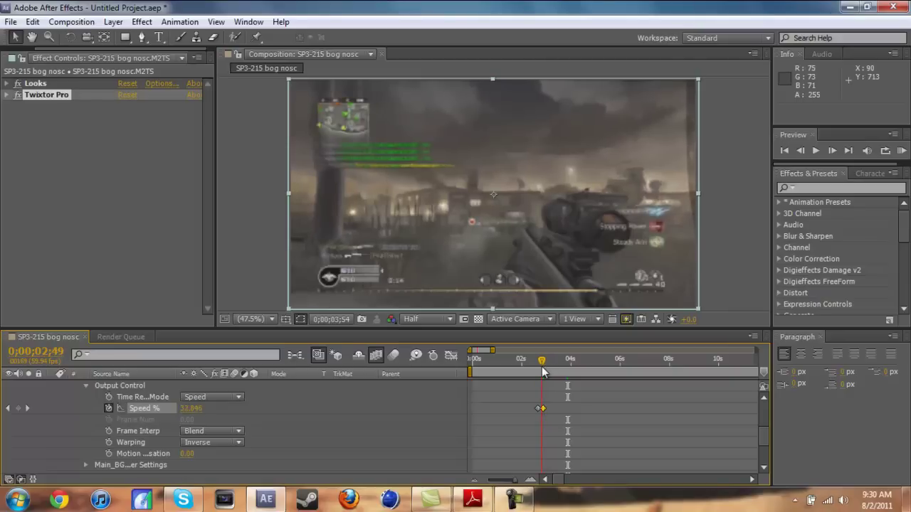
- Drag the 3% Speed % keyframe to 0;00;03;21 and scrub to check the ramp
left_click_drag(543, 409, 557, 409)
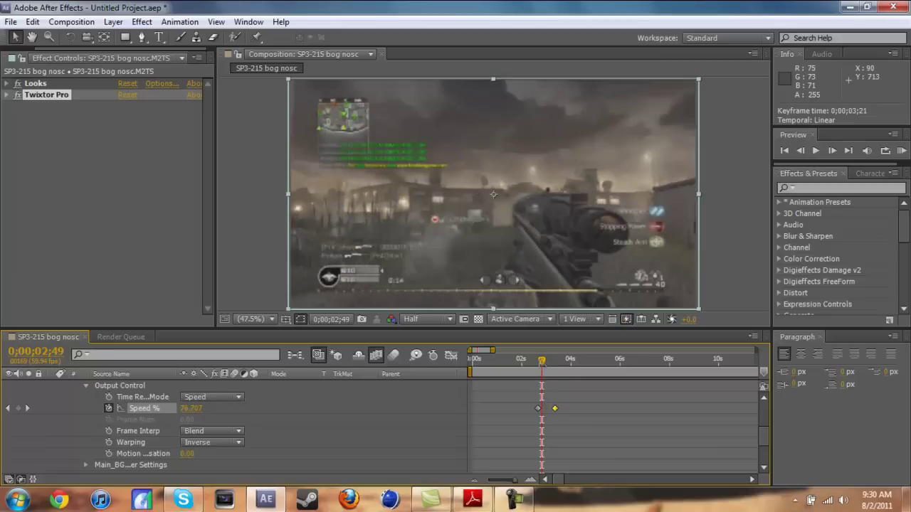
mouse_move(543, 363)
left_mouse_down()
mouse_move(555, 365)
mouse_move(532, 368)
left_mouse_up()
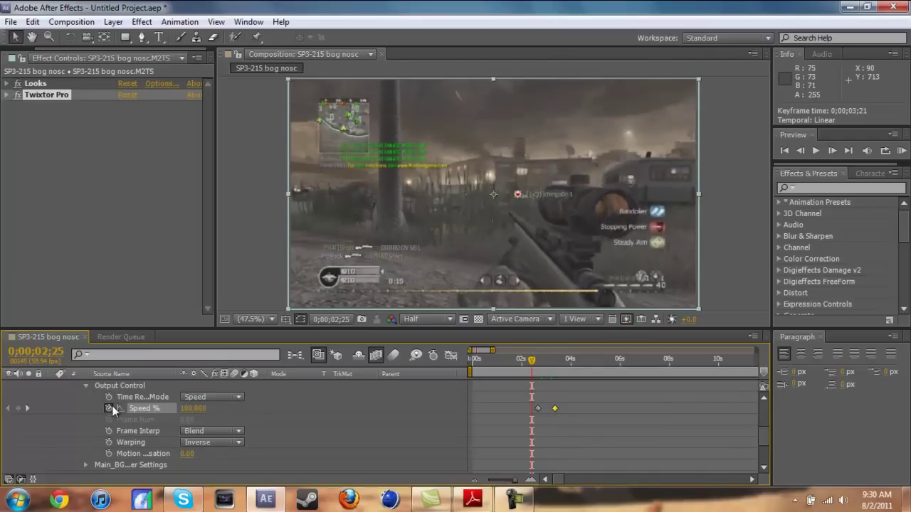
- Drag Twixtor Pro above Looks in the Effects group, then scrub through the slowed section
scroll(113, 410, "up", 5)
left_click_drag(98, 428, 100, 418)
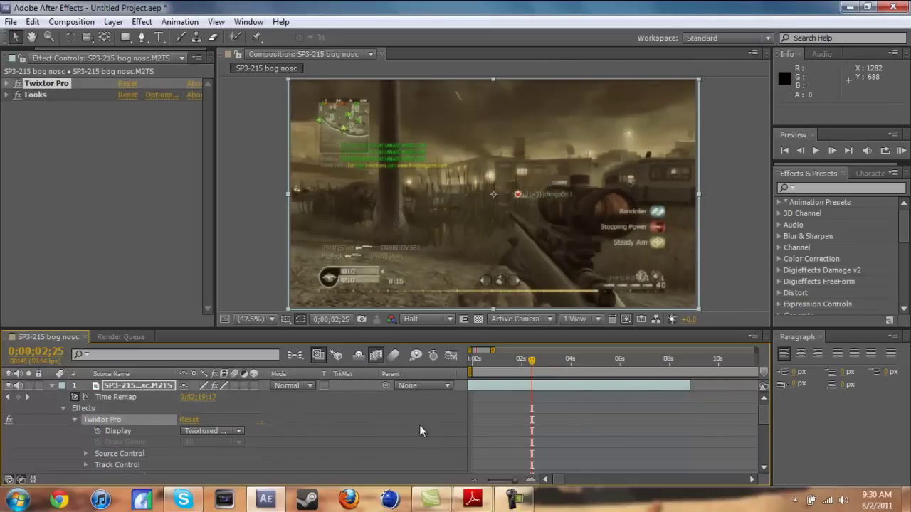
scroll(377, 448, "down", 2)
scroll(381, 446, "down", 2)
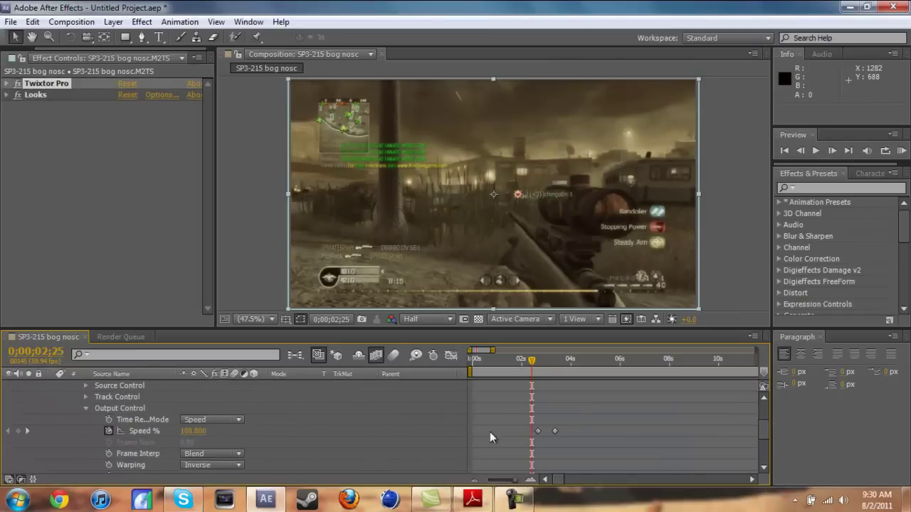
left_click_drag(534, 363, 581, 367)
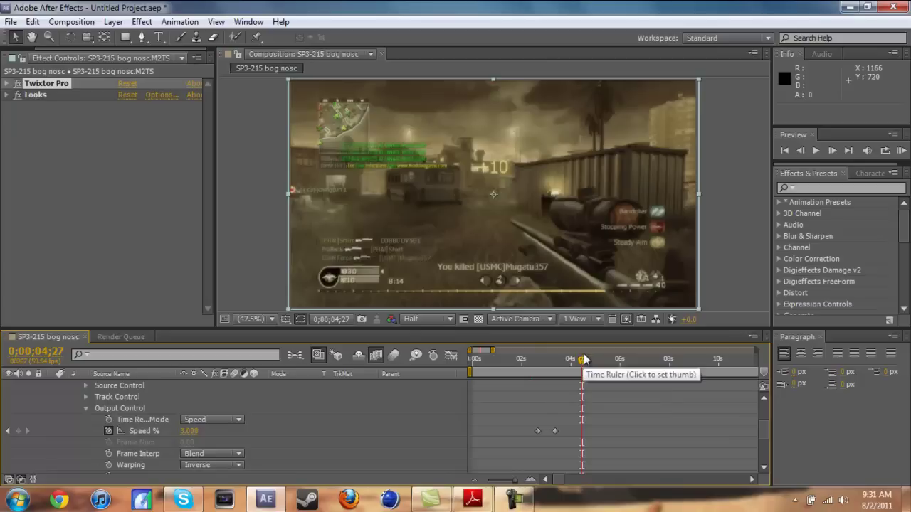
left_click_drag(583, 364, 585, 366)
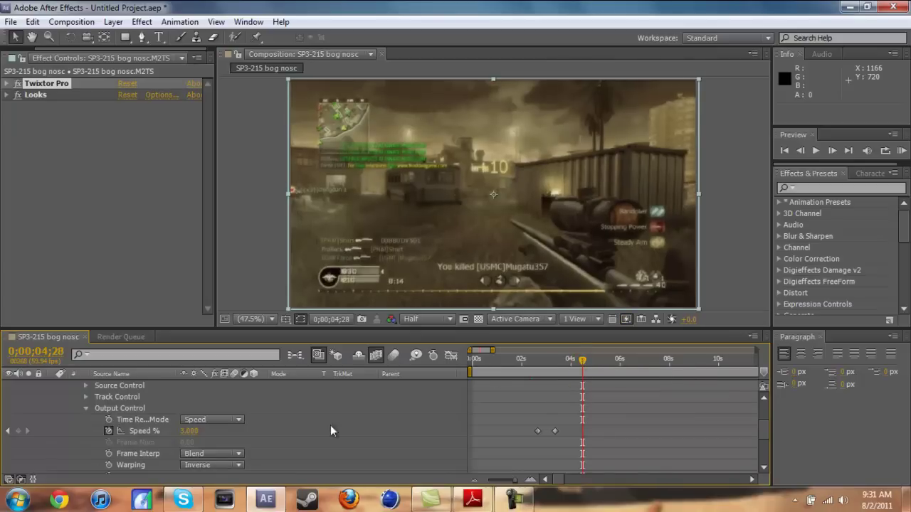
- Add a 3% Speed % keyframe at 0;00;04;28 and step forward to 0;00;04;42
left_click(18, 430)
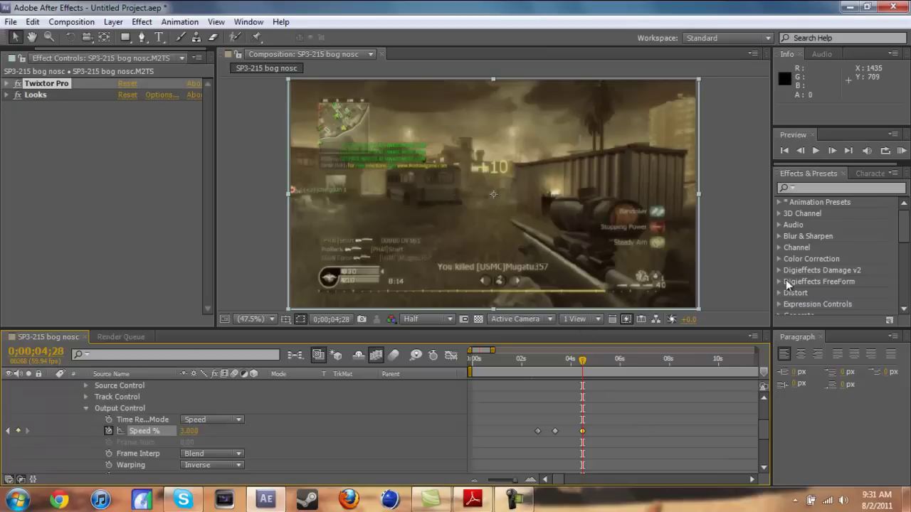
left_click(832, 150)
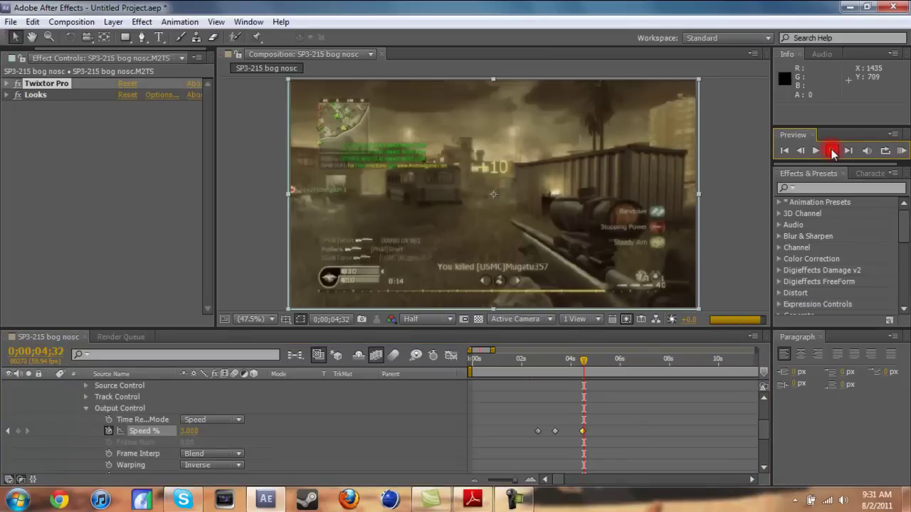
left_click(833, 150)
left_click(832, 150)
left_click(832, 150)
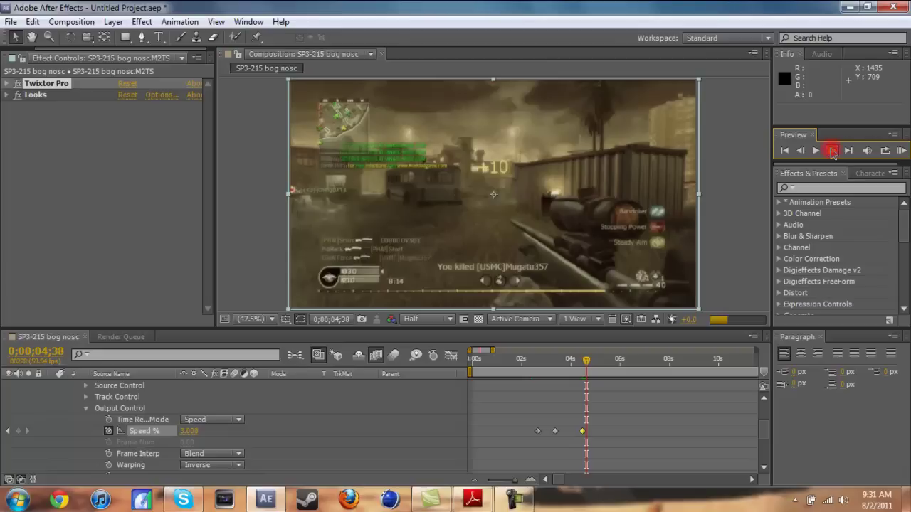
left_click(832, 150)
left_click(832, 150)
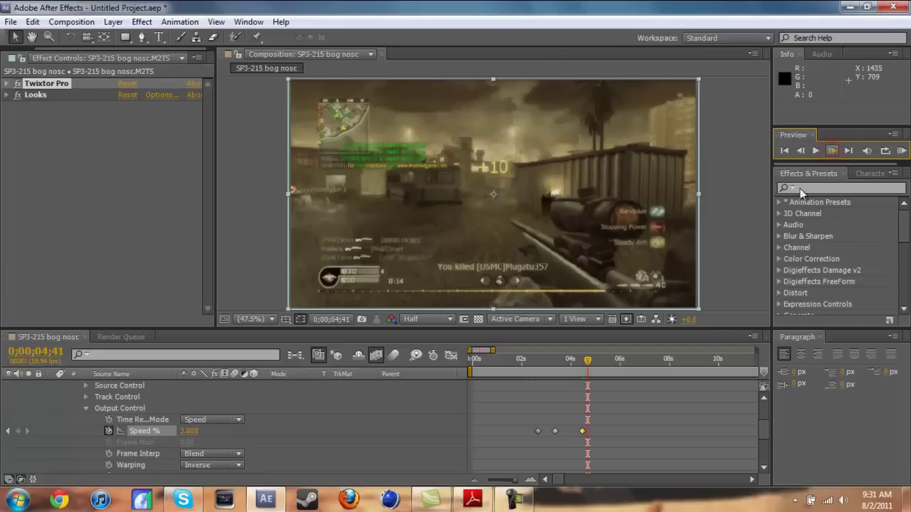
- Set Speed % to 100 at 0;00;04;42 and scrub ahead to preview the return to full speed
left_click(189, 431)
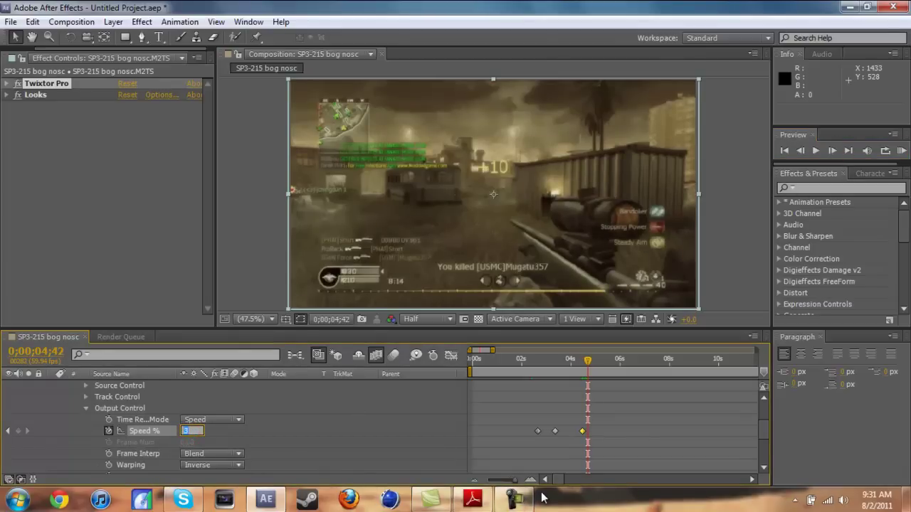
key("Return")
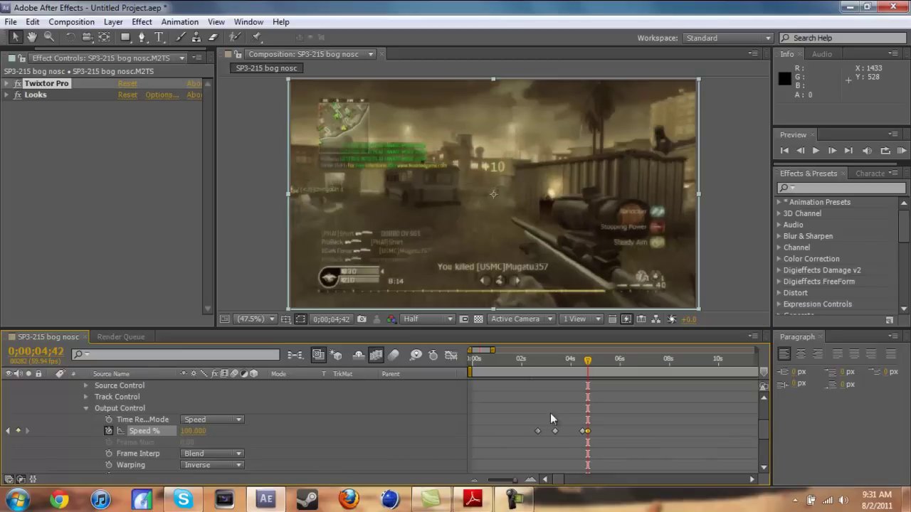
left_click(588, 361)
left_click_drag(587, 361, 620, 367)
left_click(603, 360)
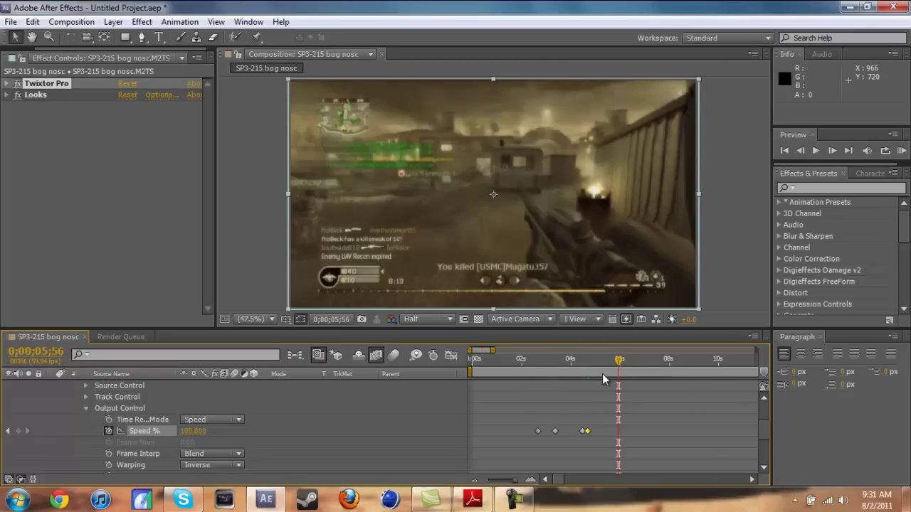
left_click_drag(623, 359, 634, 368)
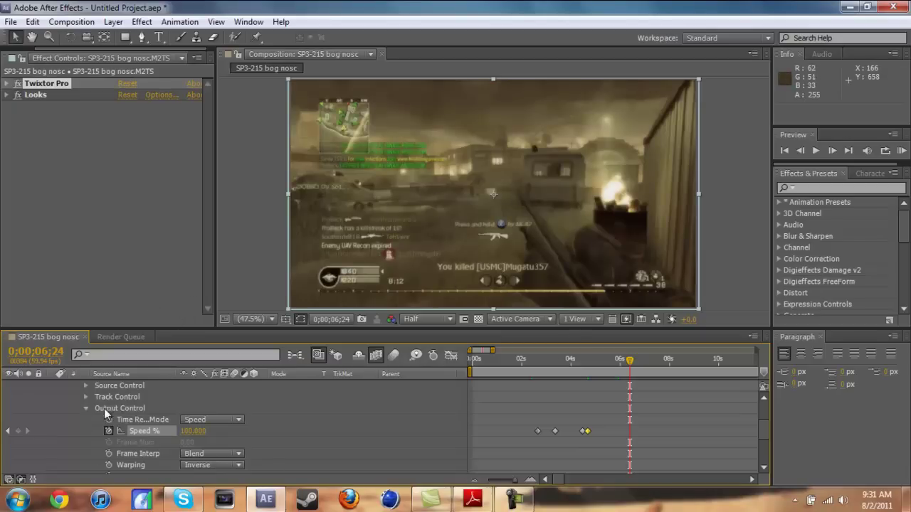
left_click(83, 408)
- Fold away the layer's Twixtor Pro, Effects and property twirl-downs, then scrub toward the clip's end
scroll(101, 414, "up", 3)
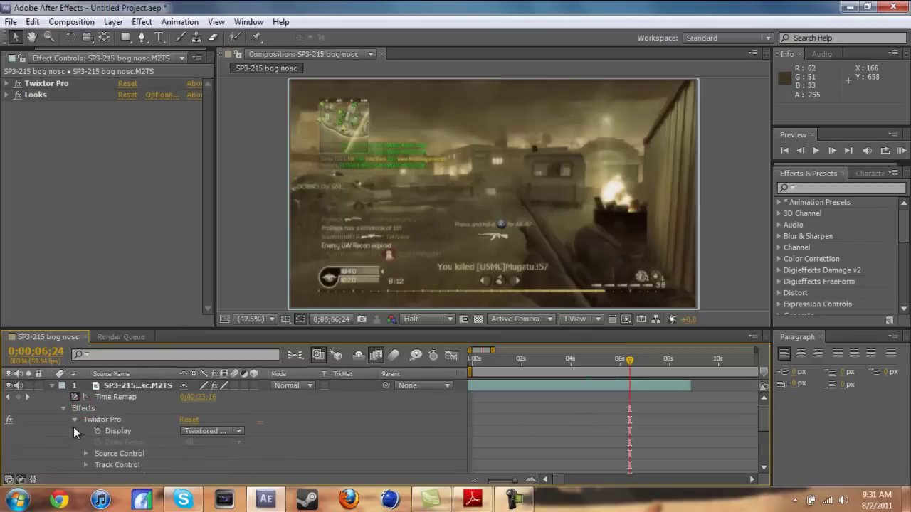
left_click(74, 421)
left_click(64, 409)
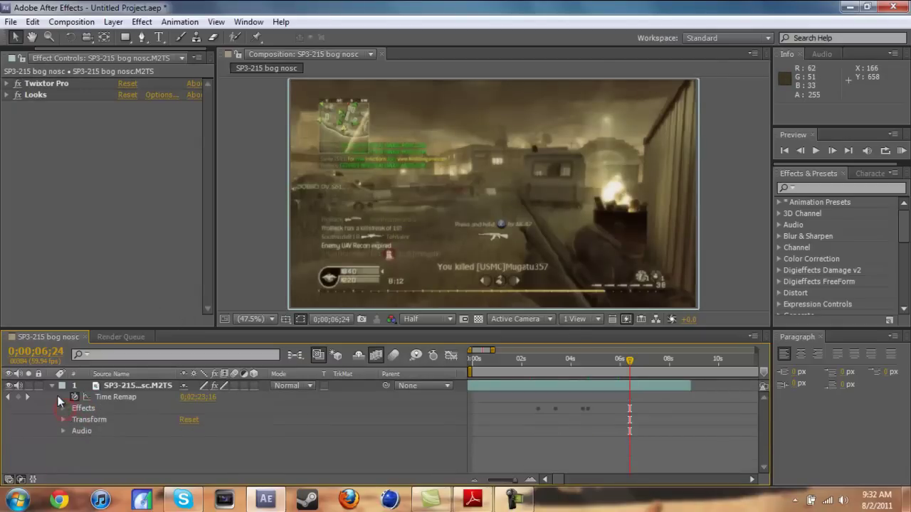
left_click(52, 385)
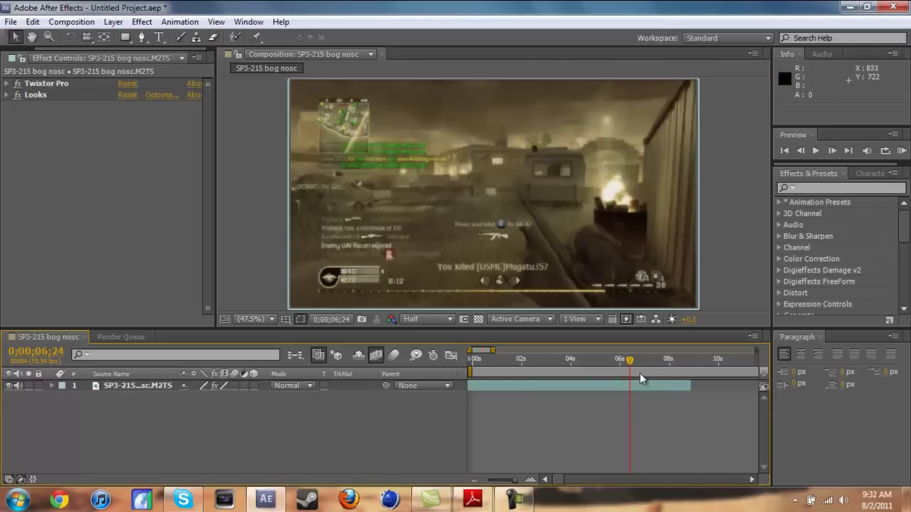
left_click_drag(639, 373, 672, 376)
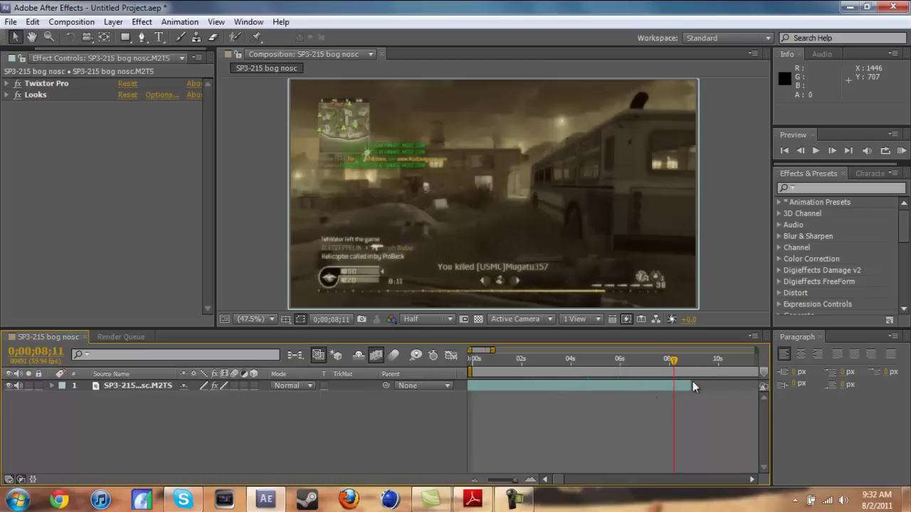
left_click(684, 362)
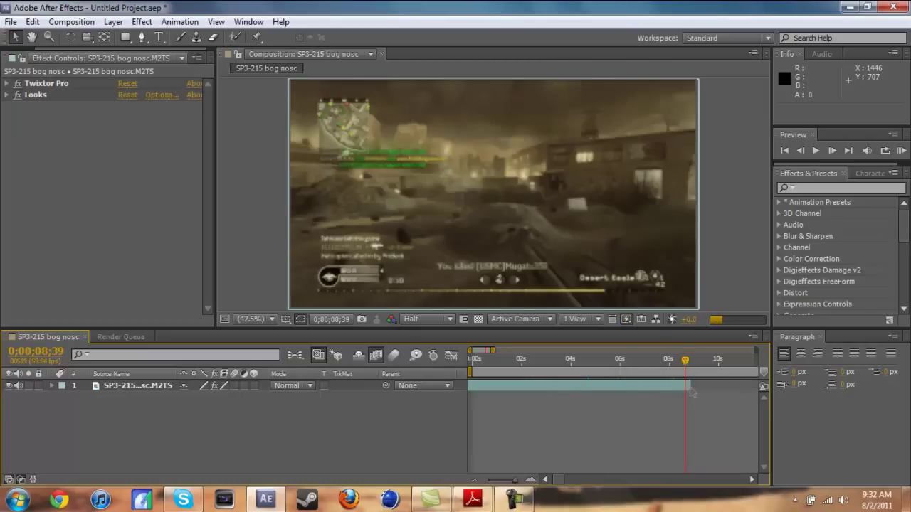
- Select the layer with Ctrl+A and drag its out-point to the composition end
key("ctrl+a")
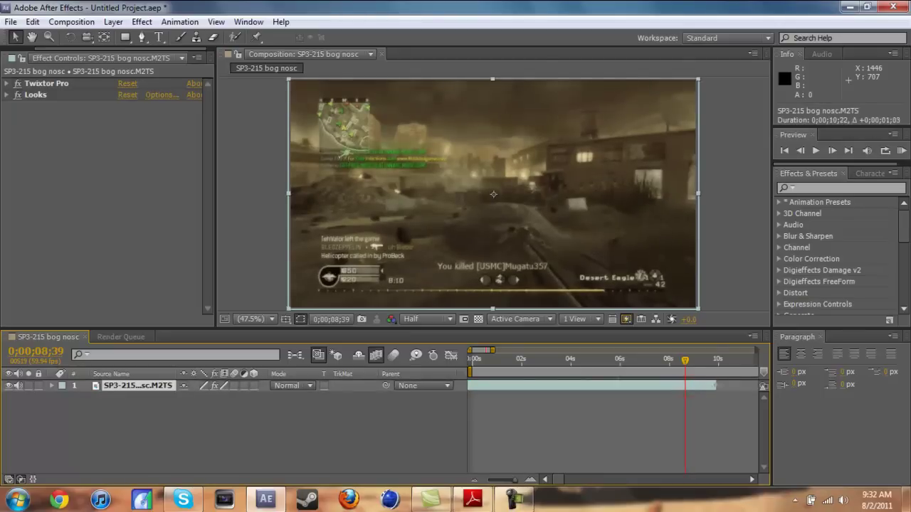
left_click_drag(726, 385, 735, 385)
left_click(736, 360)
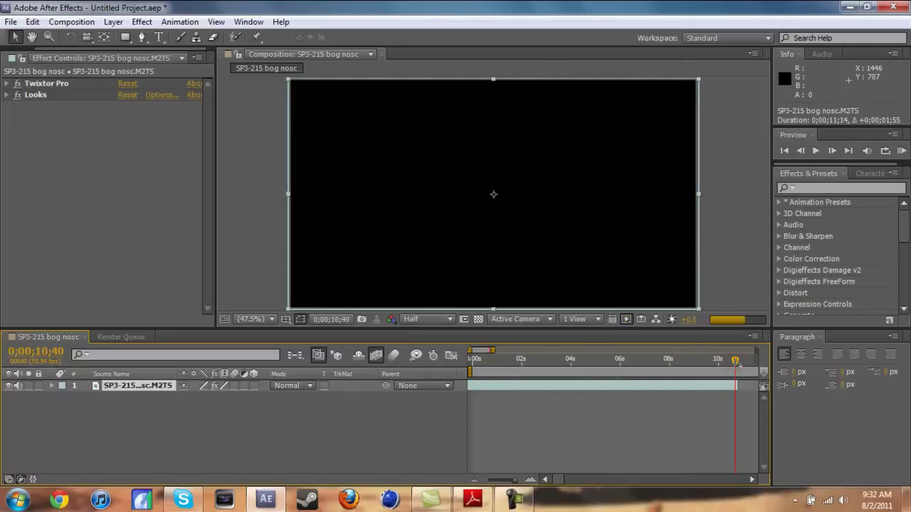
left_click(735, 360)
left_click(734, 360)
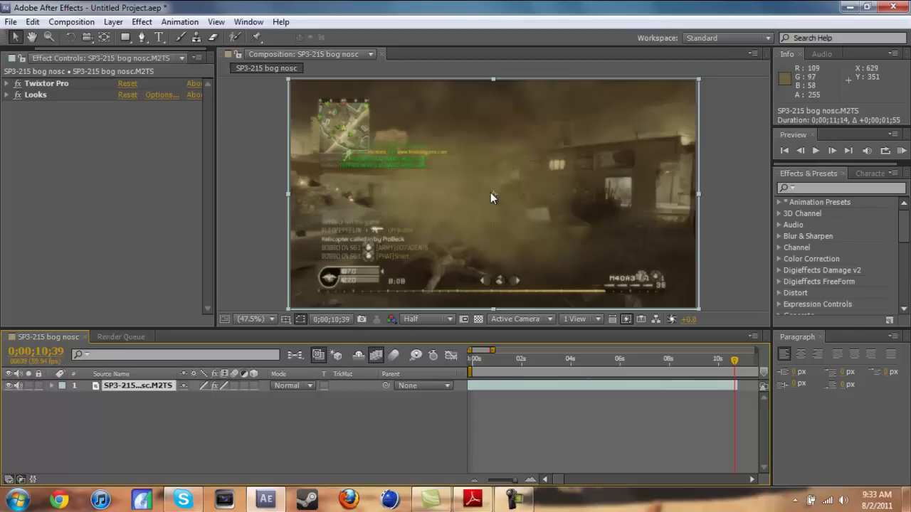
left_click(423, 292)
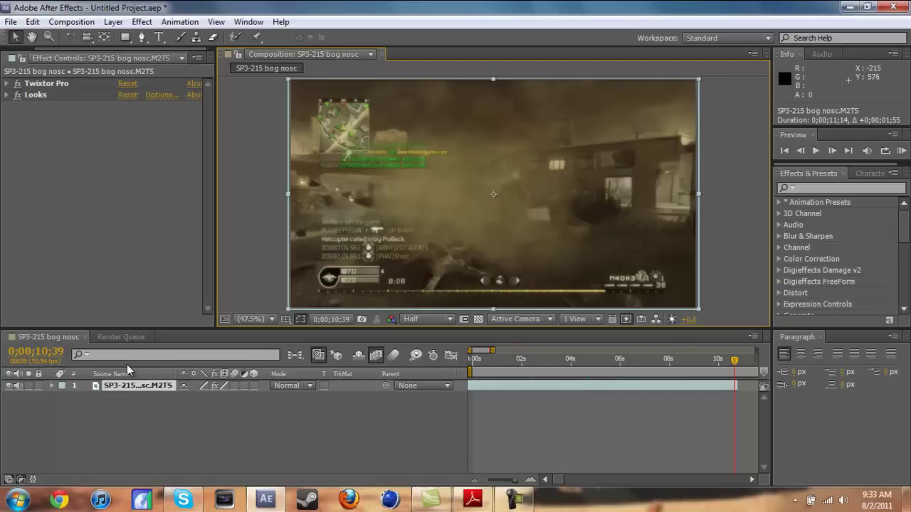
left_click(514, 500)
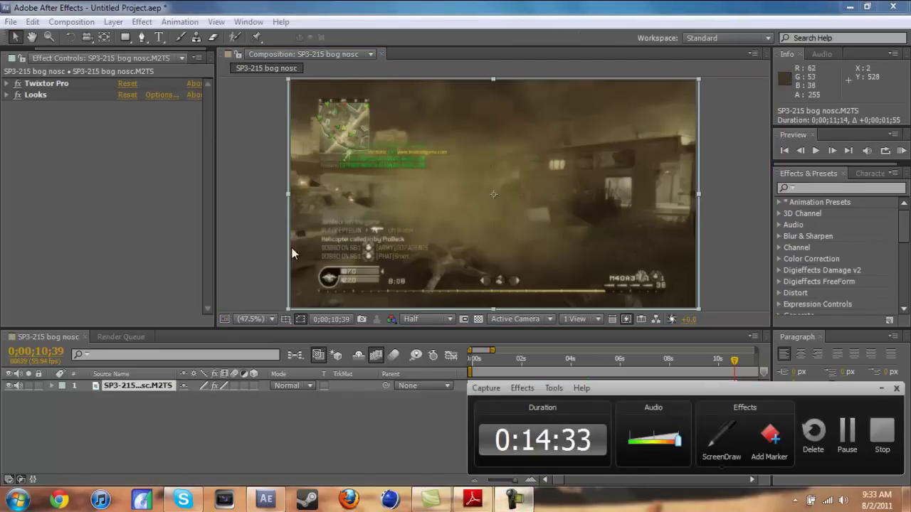